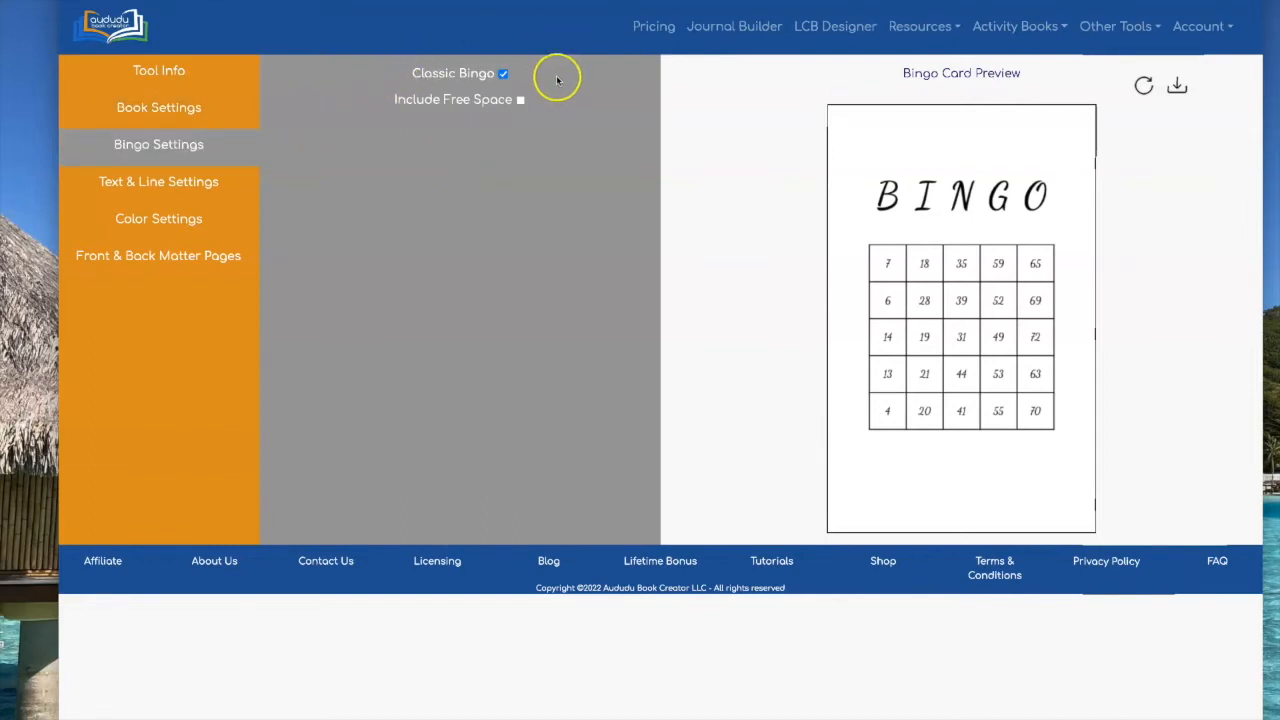
Include a free space on the classic bingo card using easter bunny.png as its image, and refresh the preview
{"action": "left_click", "coordinate": [520, 99]}
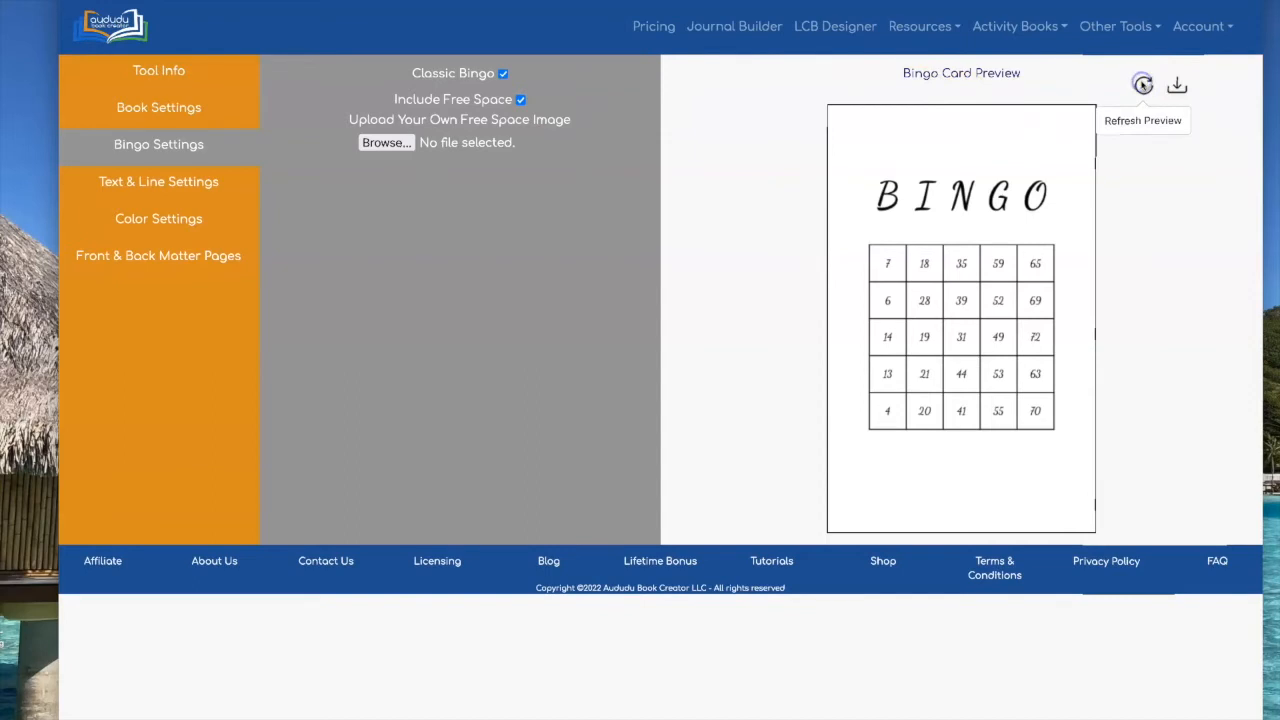
{"action": "left_click", "coordinate": [1143, 85]}
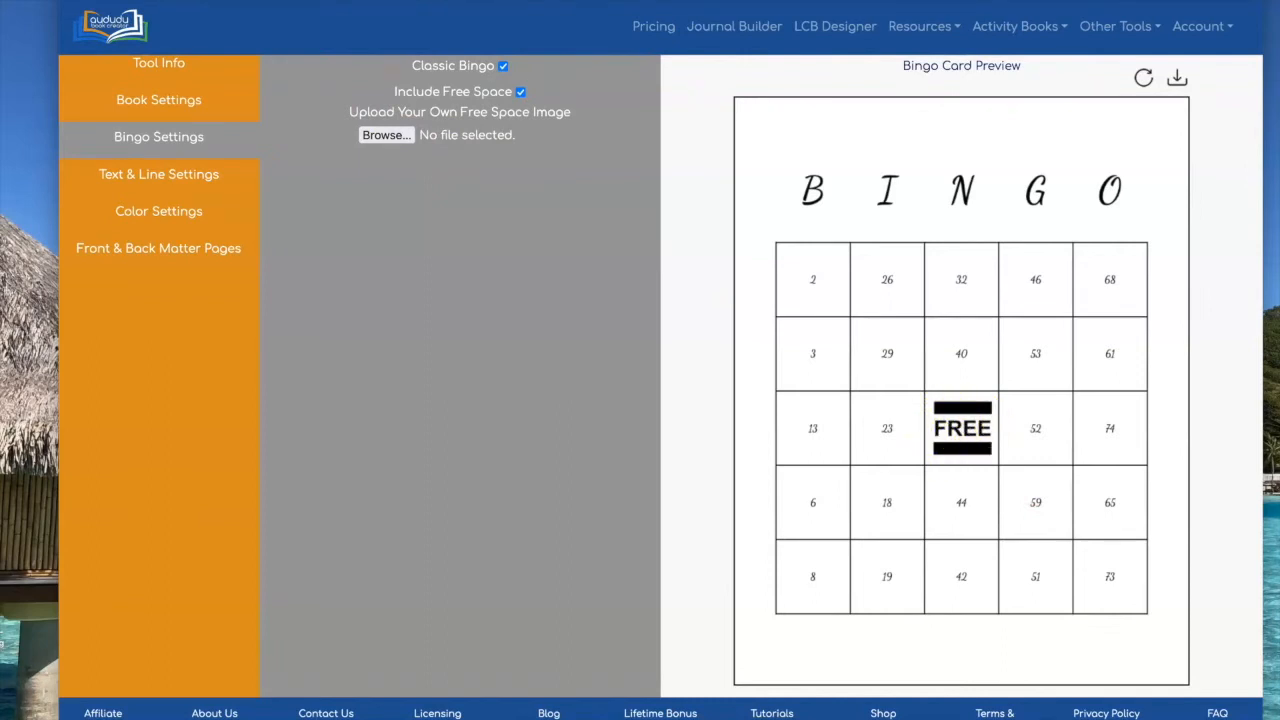
{"action": "left_click", "coordinate": [387, 135]}
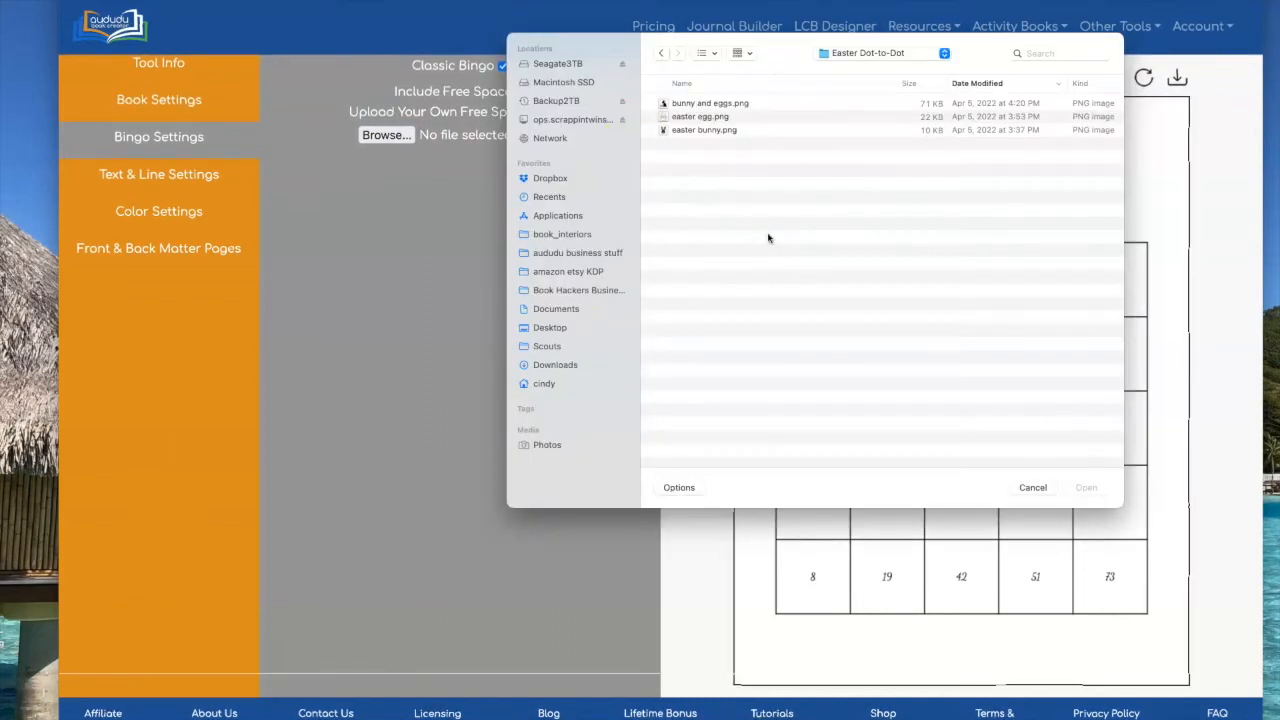
{"action": "left_click", "coordinate": [706, 131]}
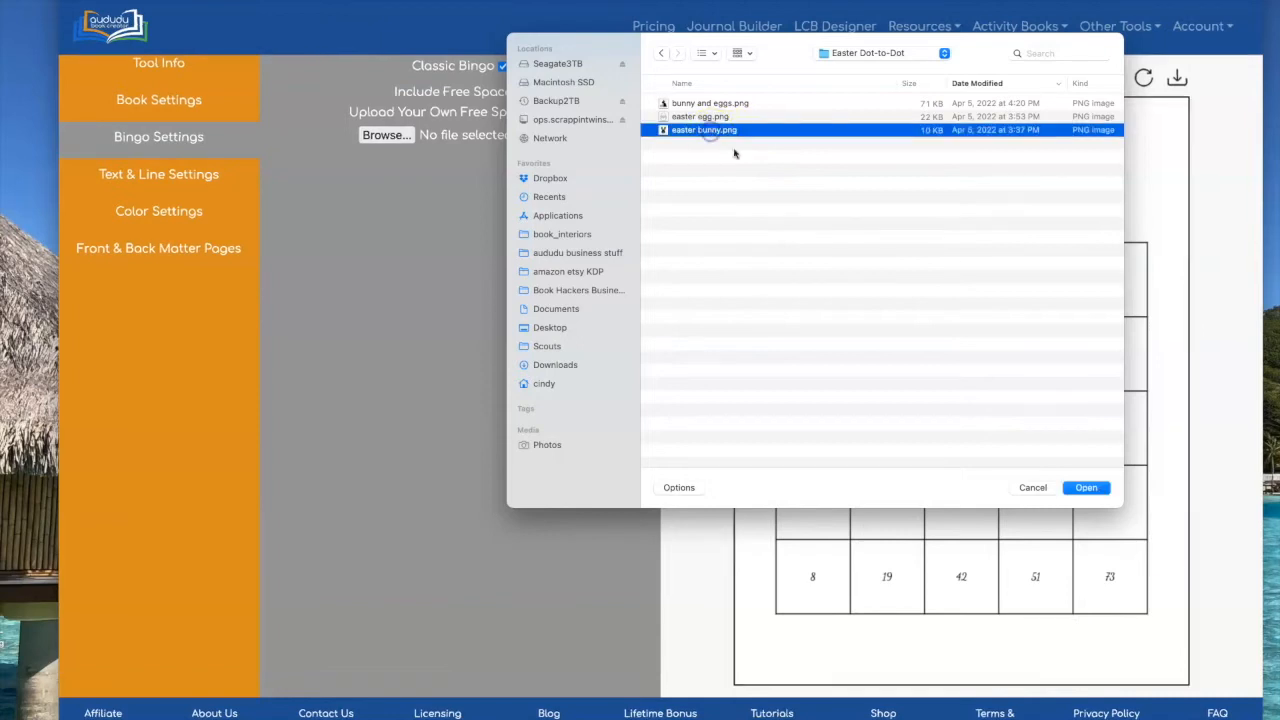
{"action": "left_click", "coordinate": [1086, 488]}
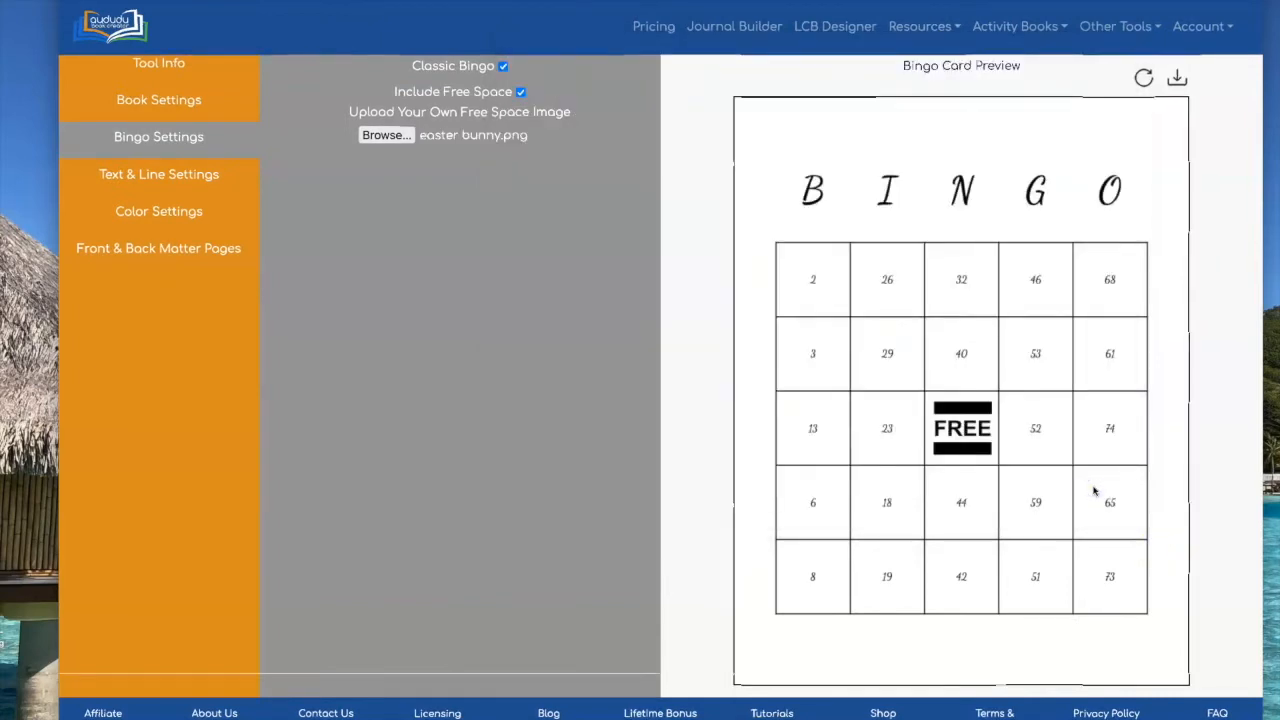
{"action": "left_click", "coordinate": [1143, 76]}
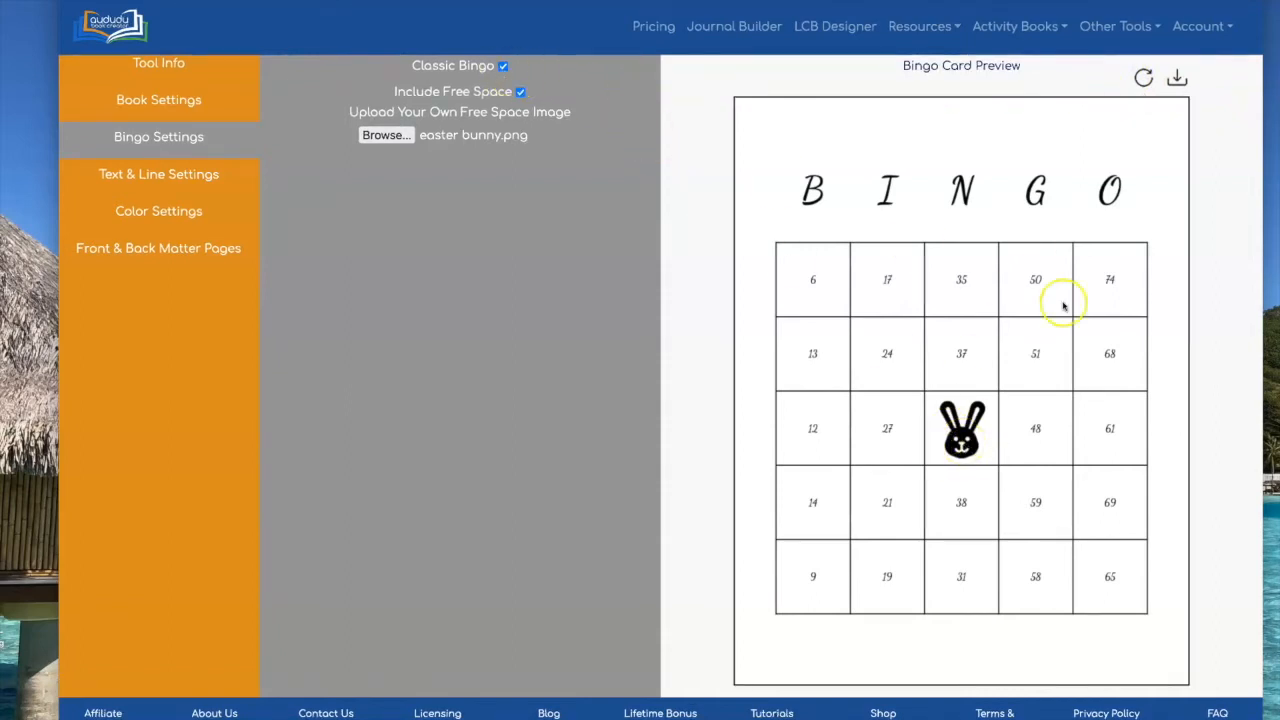
Turn off Classic Bingo and preview the bingo card at size 4x4
{"action": "left_click", "coordinate": [502, 67]}
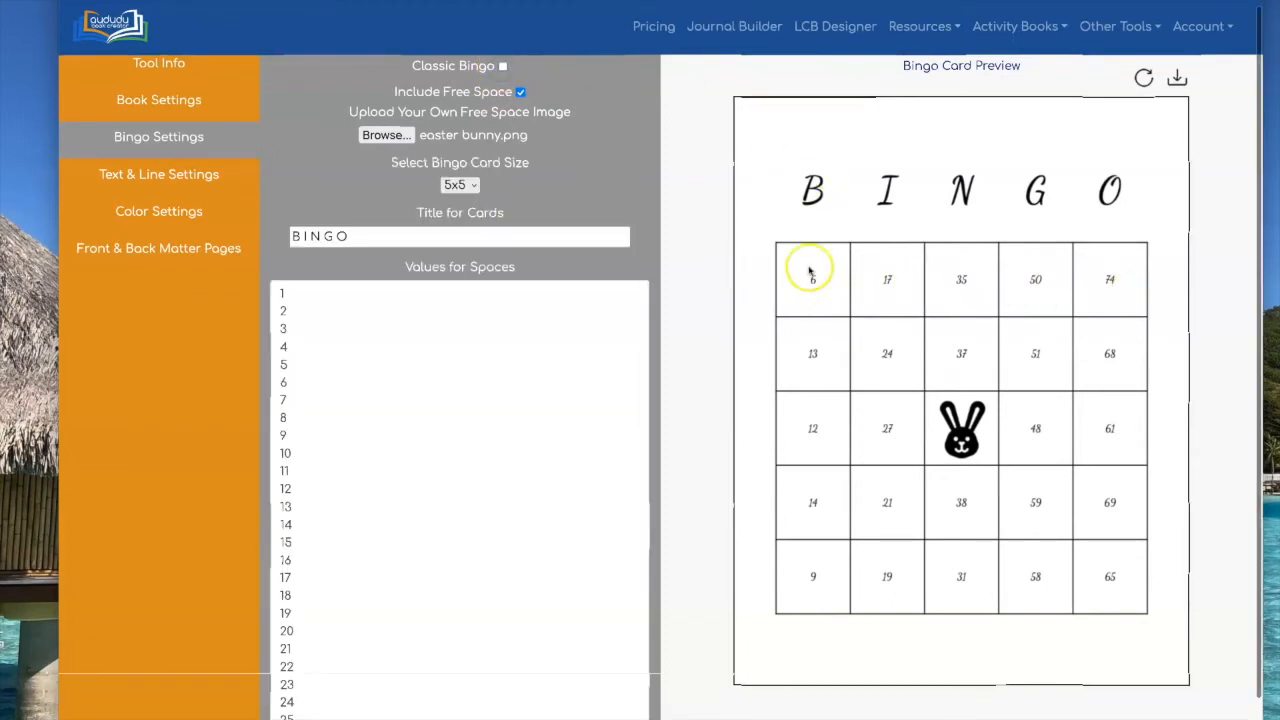
{"action": "left_click", "coordinate": [458, 185]}
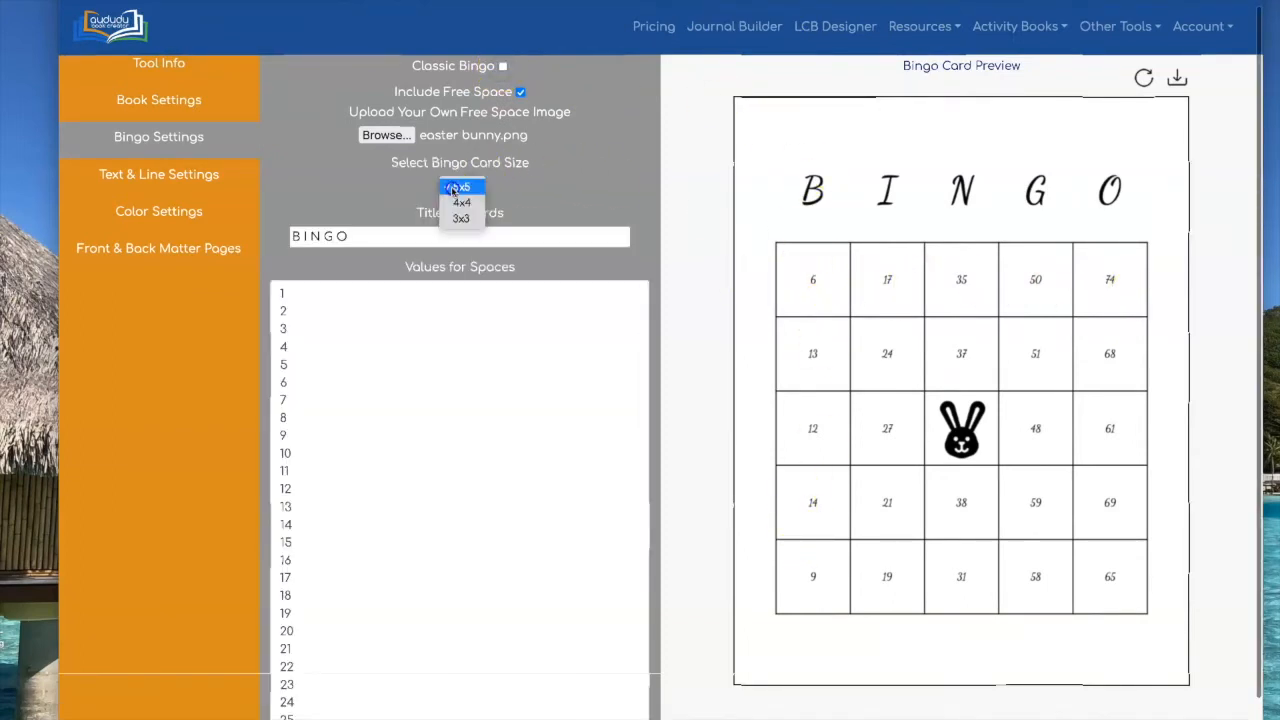
{"action": "left_click", "coordinate": [461, 203]}
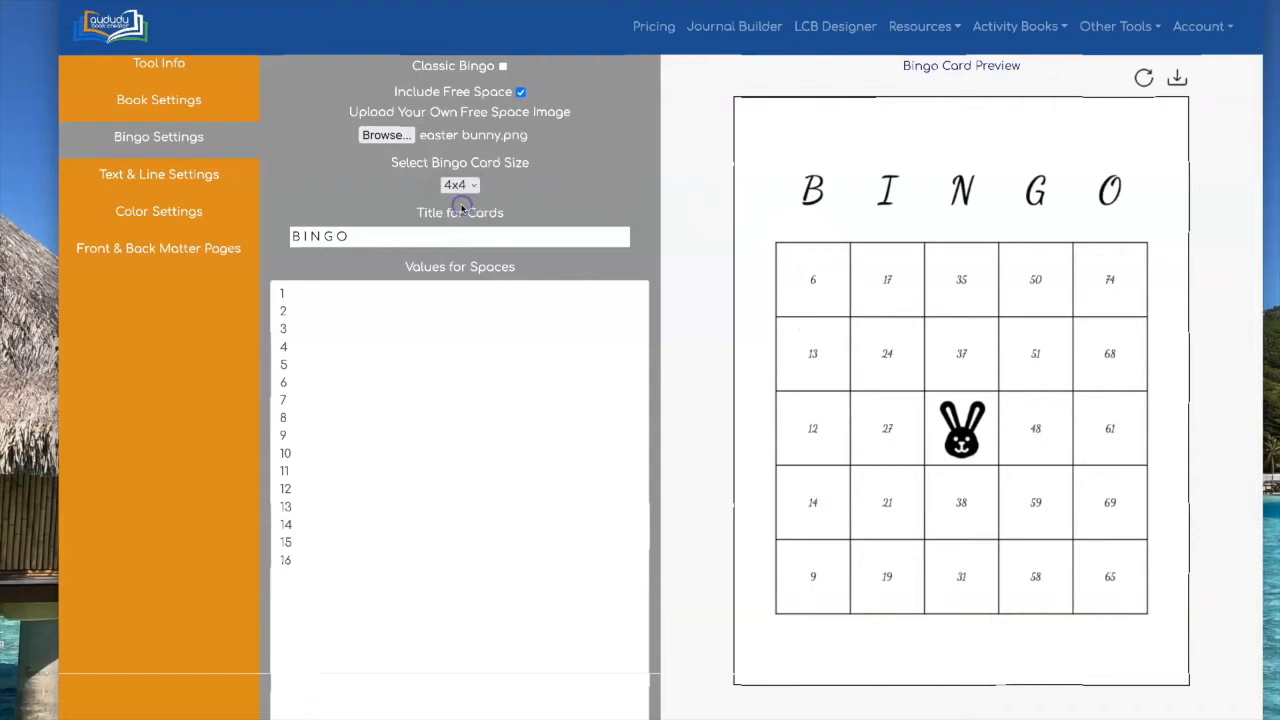
{"action": "left_click", "coordinate": [1143, 77]}
Set the bingo card size to 3x3 and refresh the preview to view the smaller grid
{"action": "scroll", "coordinate": [555, 140], "scroll_direction": "down", "scroll_amount": 1}
{"action": "left_click", "coordinate": [458, 136]}
{"action": "left_click", "coordinate": [460, 156]}
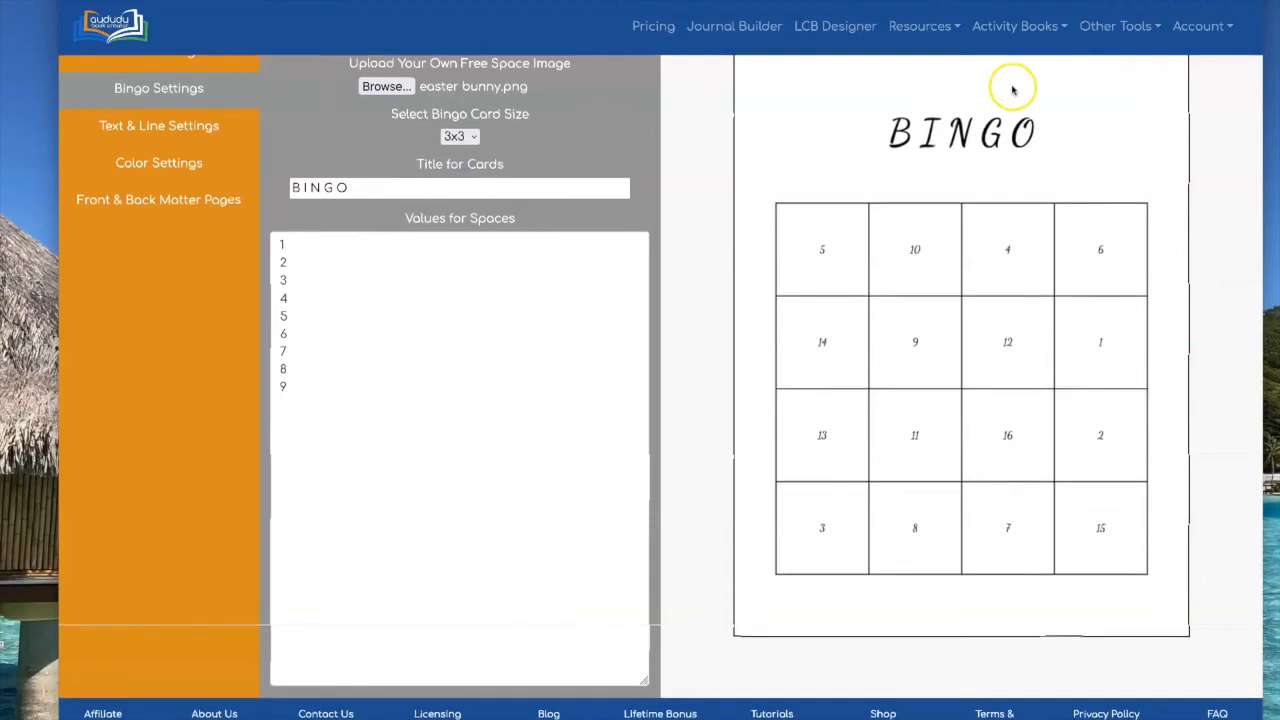
{"action": "scroll", "coordinate": [1100, 89], "scroll_direction": "up", "scroll_amount": 1}
{"action": "left_click", "coordinate": [1140, 83]}
{"action": "scroll", "coordinate": [1144, 87], "scroll_direction": "down", "scroll_amount": 1}
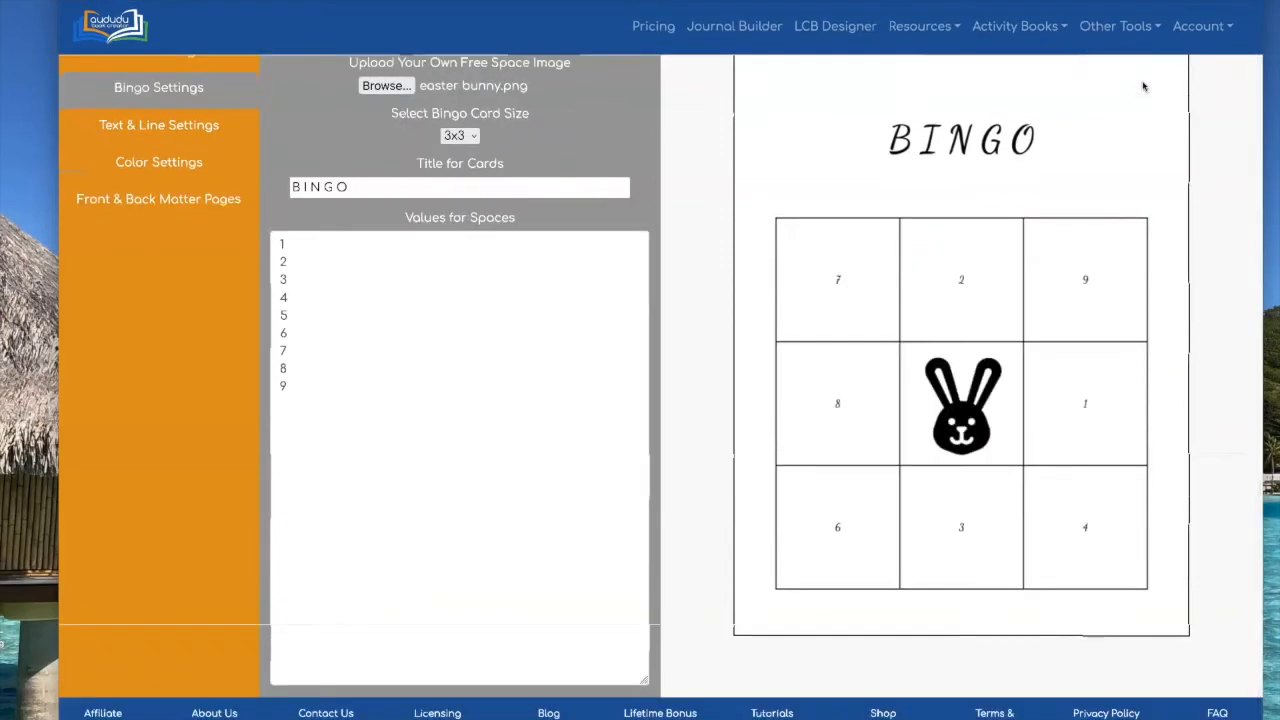
{"action": "scroll", "coordinate": [640, 214], "scroll_direction": "up", "scroll_amount": 1}
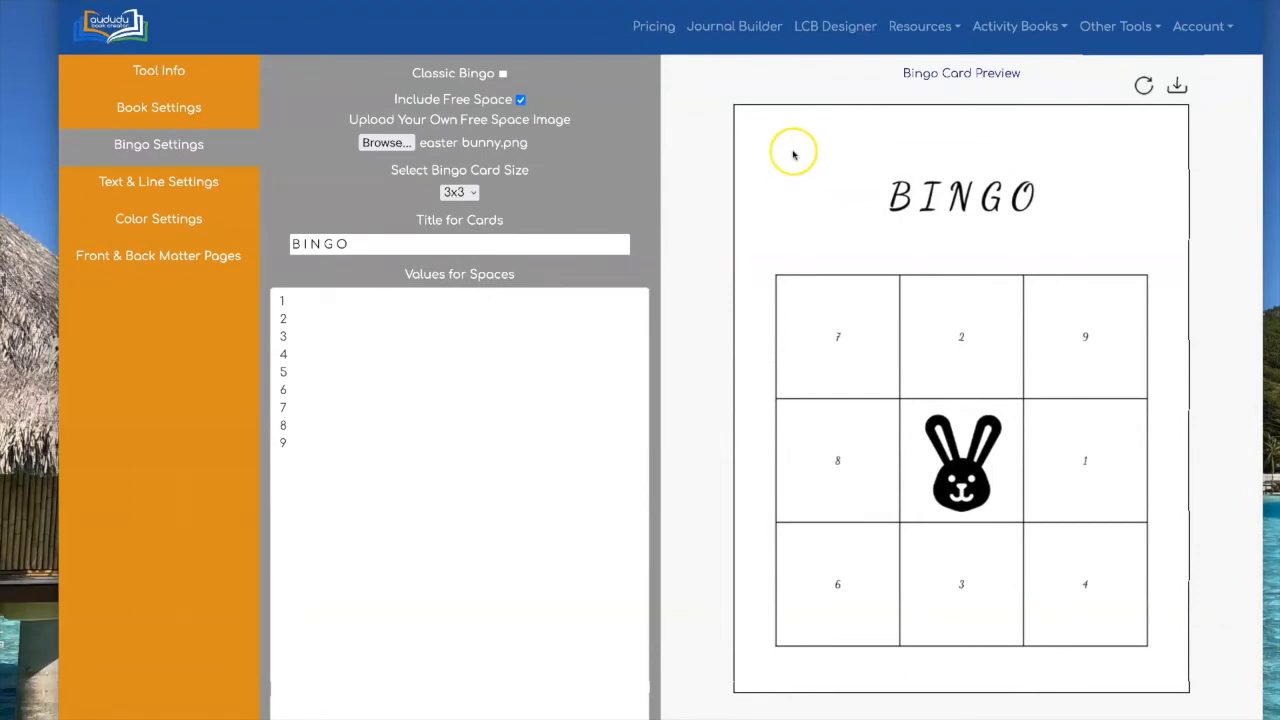
Set the card size to 5x5 with the Easter word list (easter, bunny, cross, bible and so on) as space values, and refresh the preview
{"action": "left_click", "coordinate": [459, 192]}
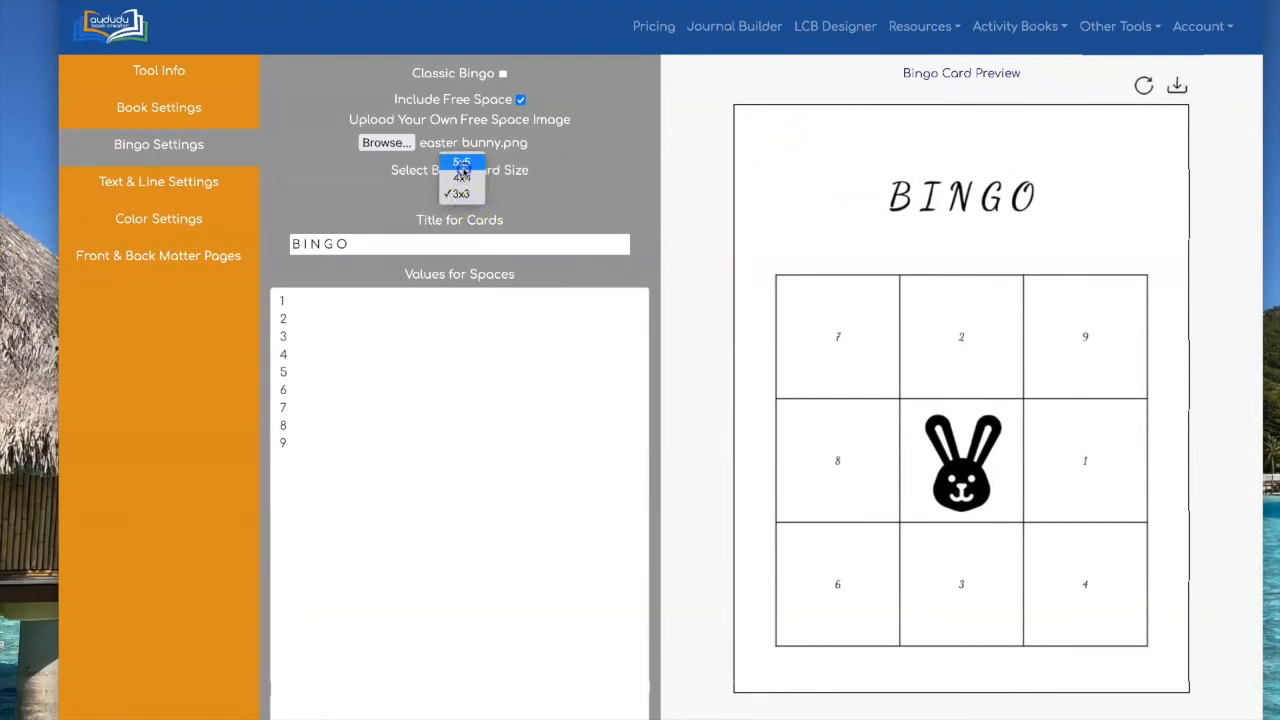
{"action": "left_click", "coordinate": [461, 162]}
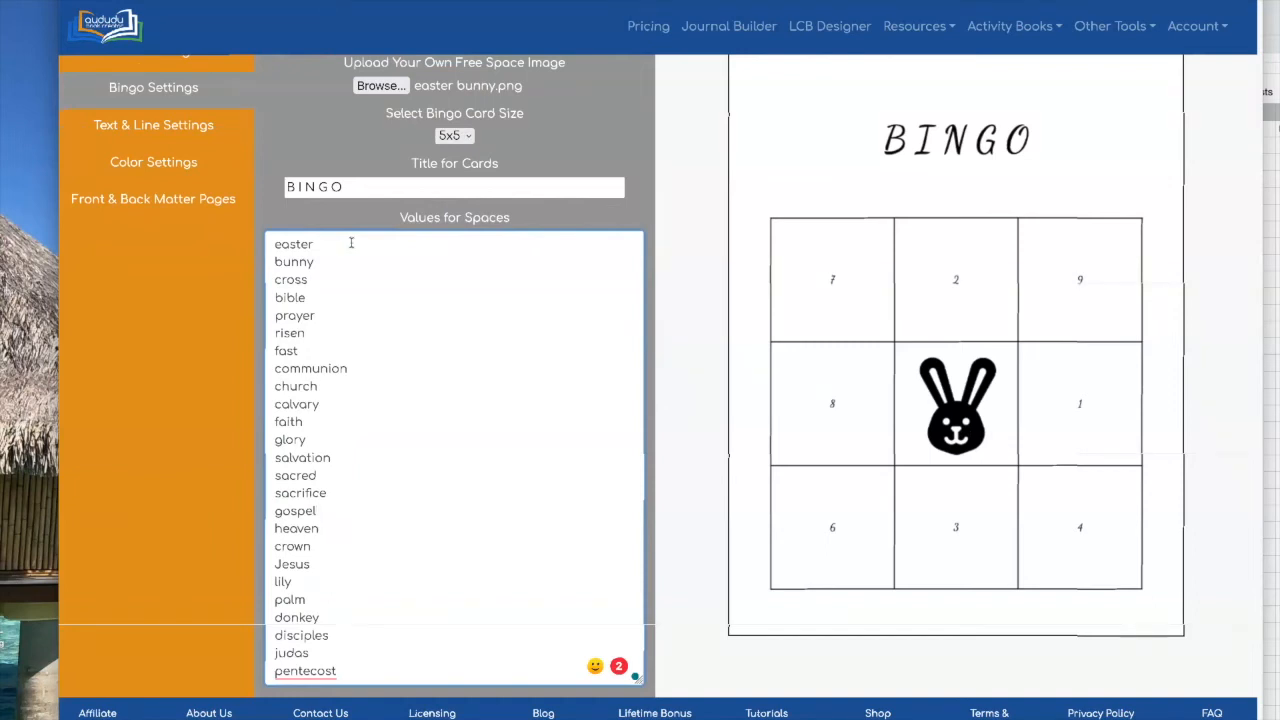
{"action": "scroll", "coordinate": [351, 243], "scroll_direction": "up", "scroll_amount": 1}
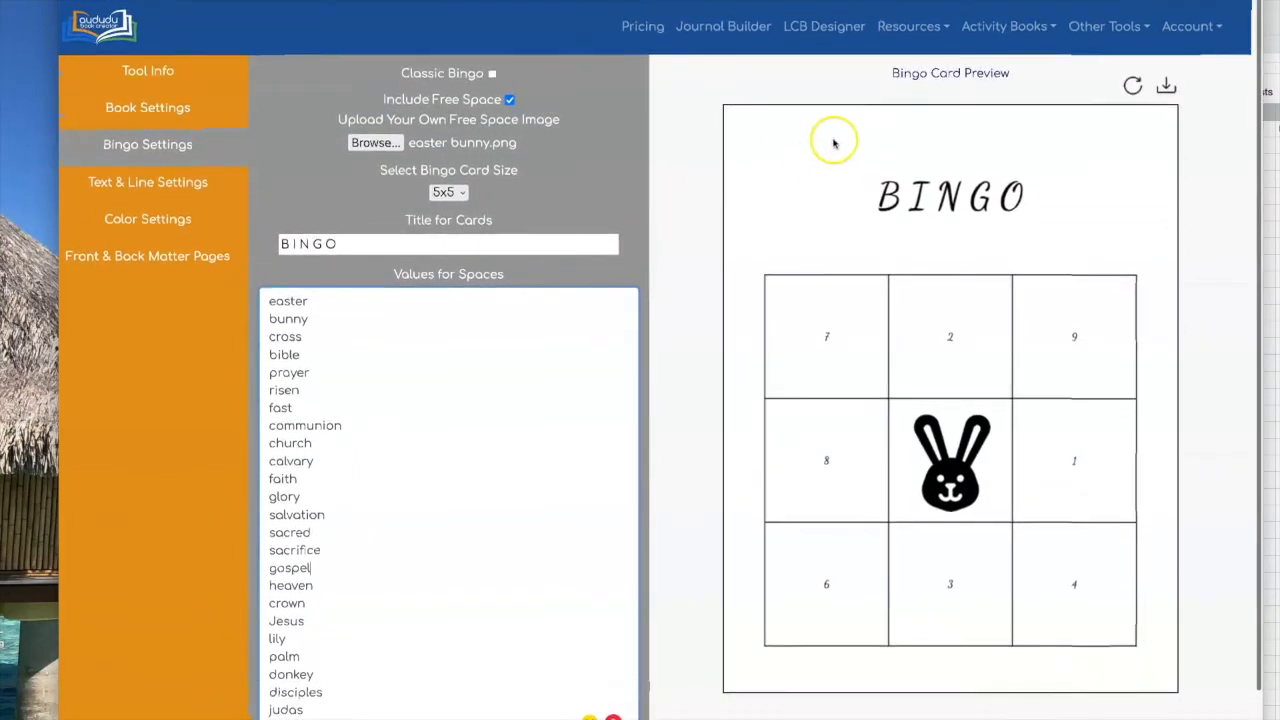
{"action": "left_click", "coordinate": [1135, 85]}
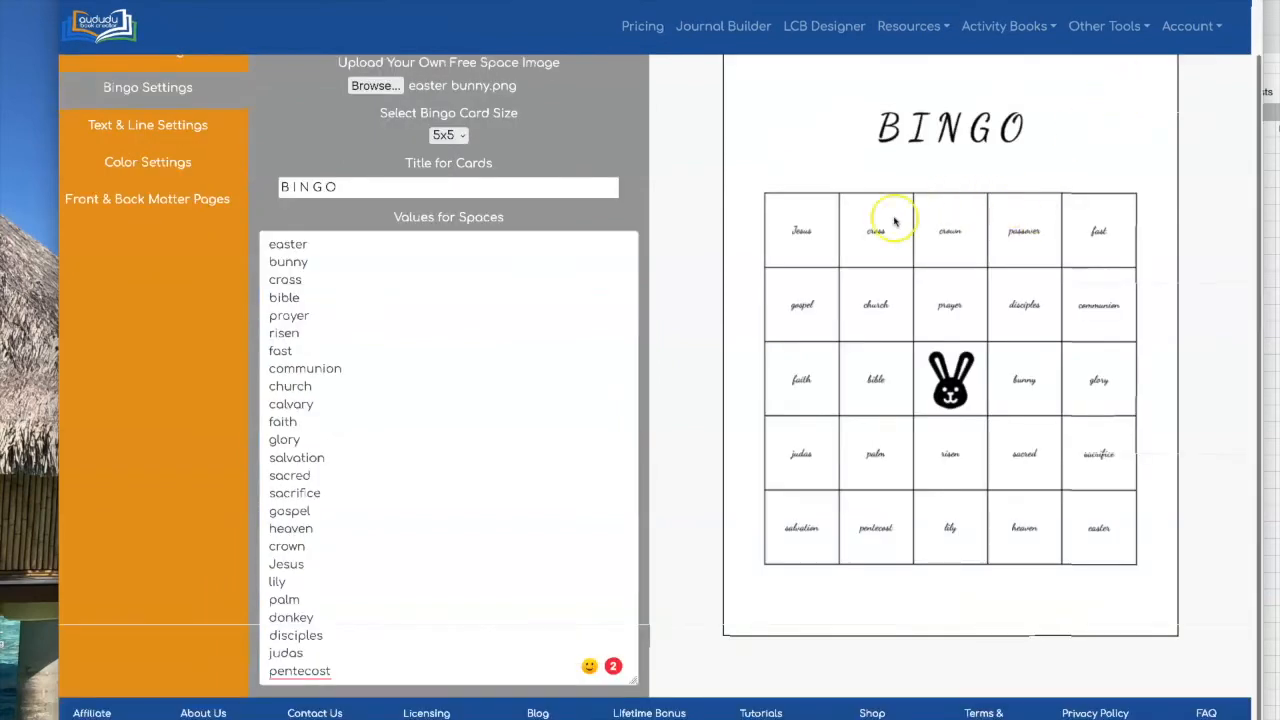
Title the cards "Easter Bingo" and set both the title and space fonts to Merriweather, refreshing the preview
{"action": "left_click_drag", "start_coordinate": [351, 186], "coordinate": [254, 185]}
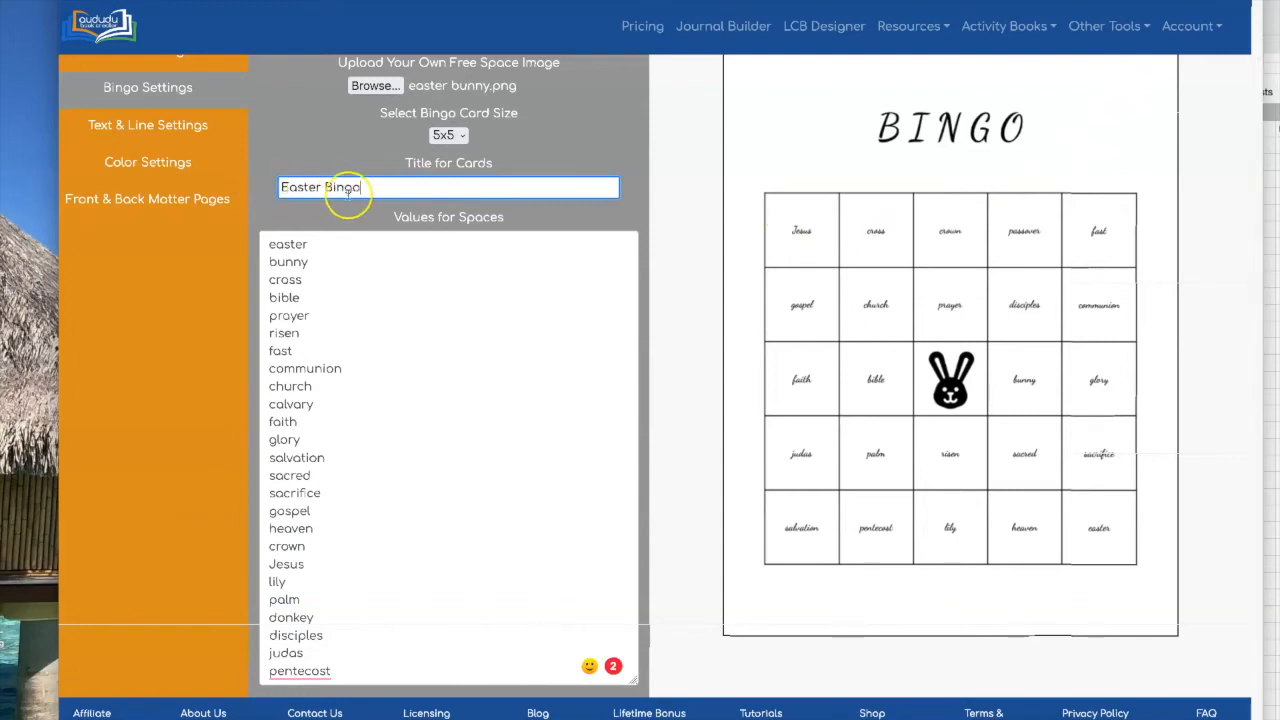
{"action": "left_click", "coordinate": [116, 128]}
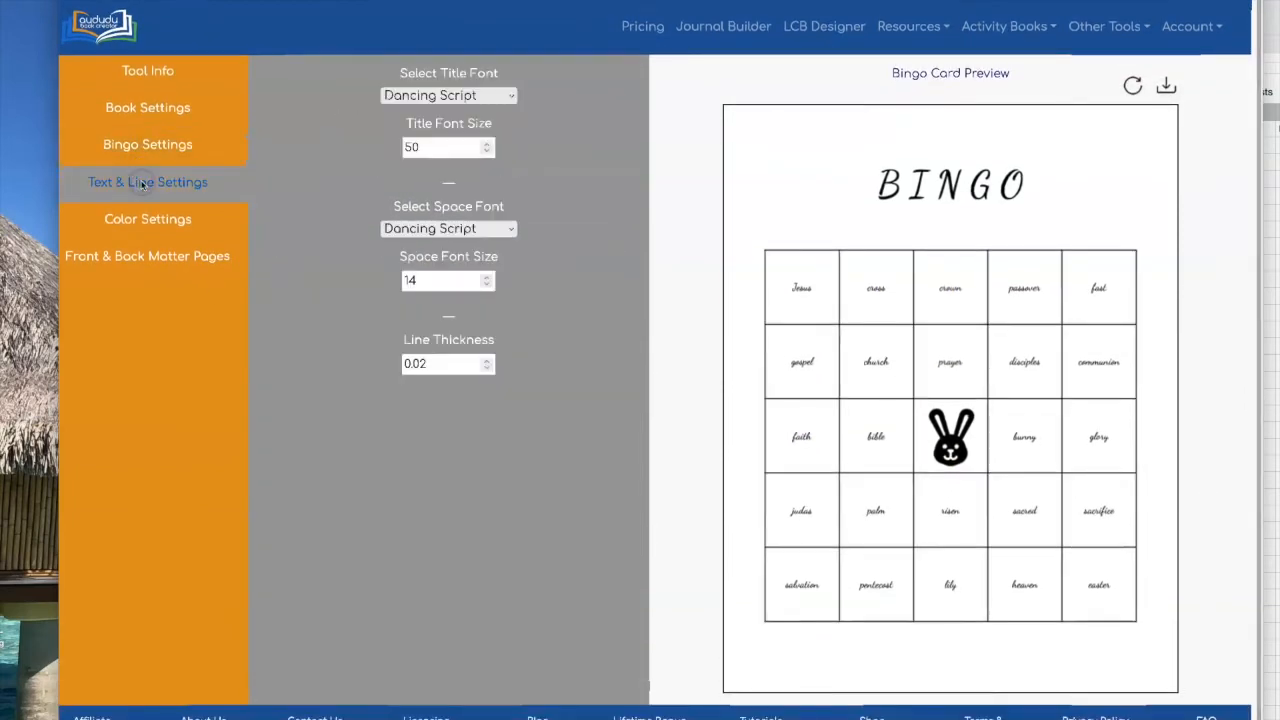
{"action": "left_click", "coordinate": [488, 96]}
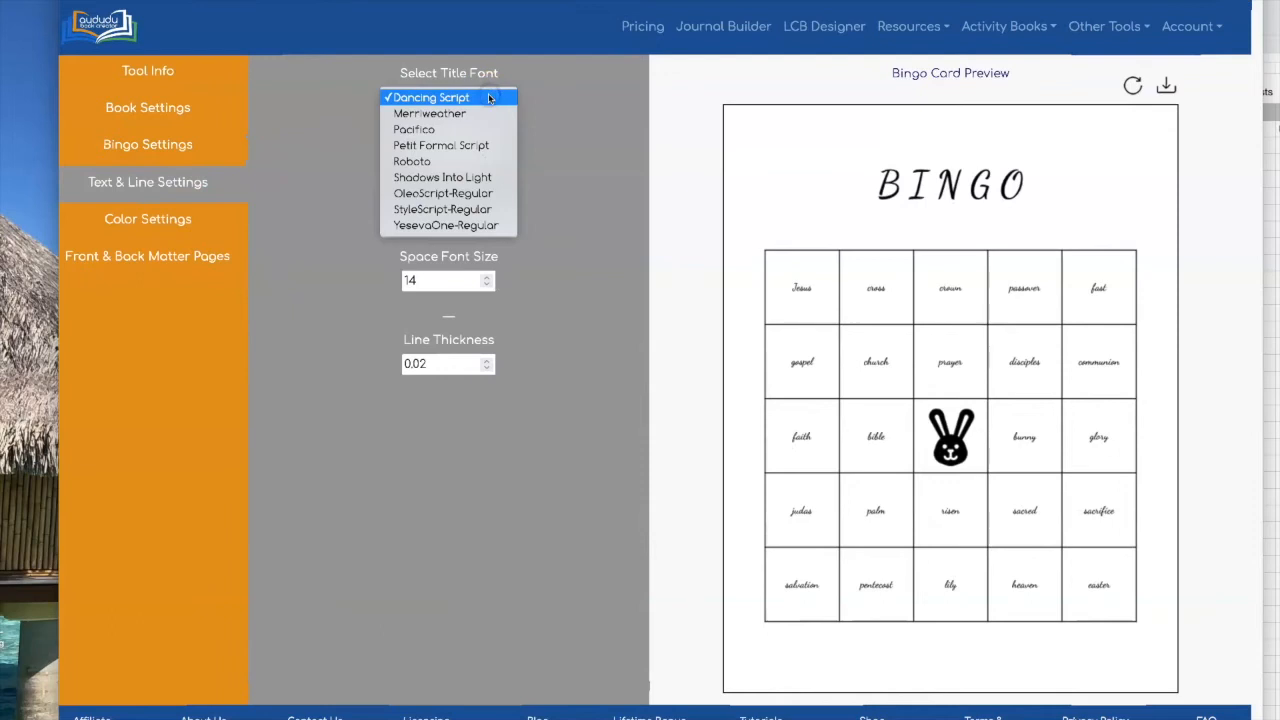
{"action": "left_click", "coordinate": [478, 113]}
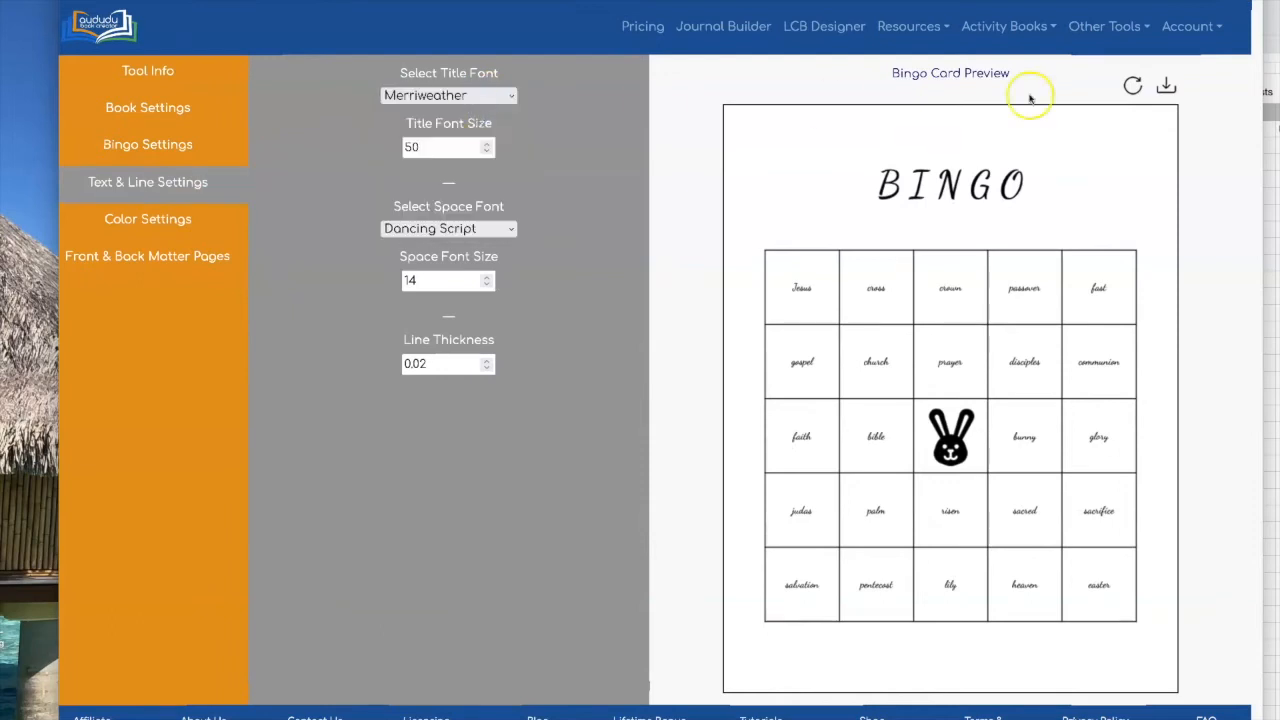
{"action": "left_click", "coordinate": [466, 229]}
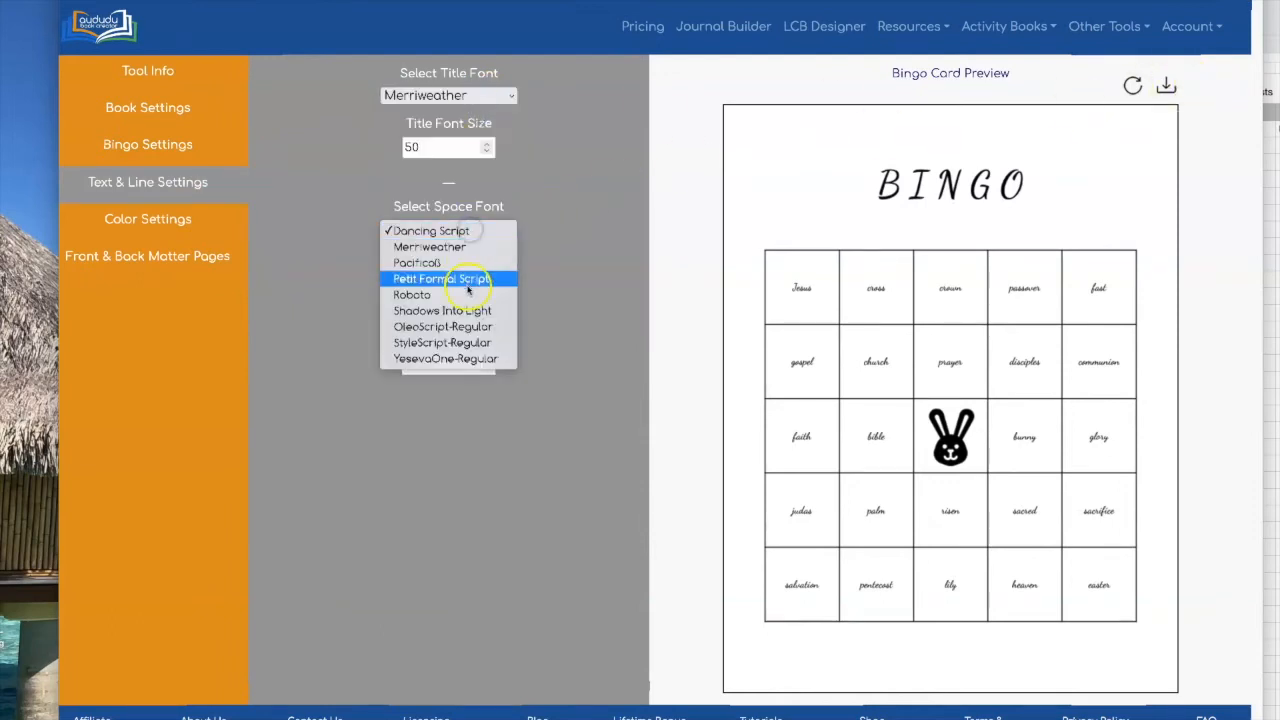
{"action": "left_click", "coordinate": [470, 247]}
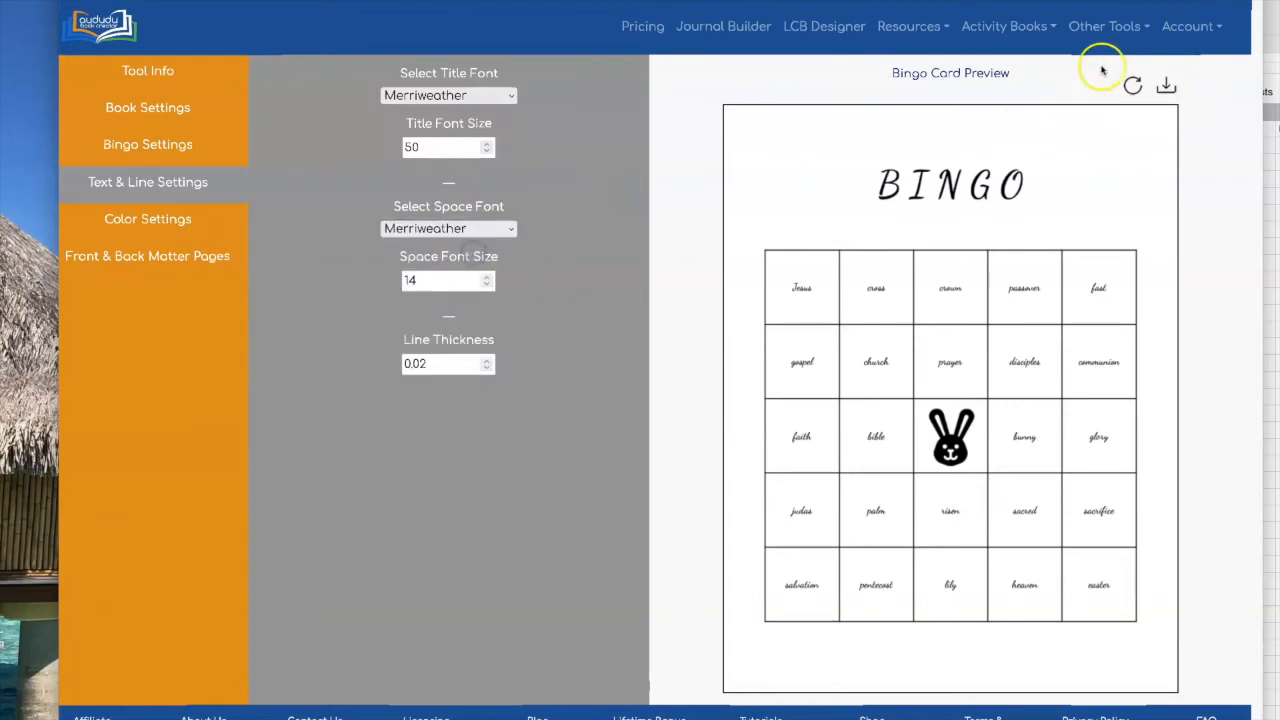
{"action": "left_click", "coordinate": [1132, 85]}
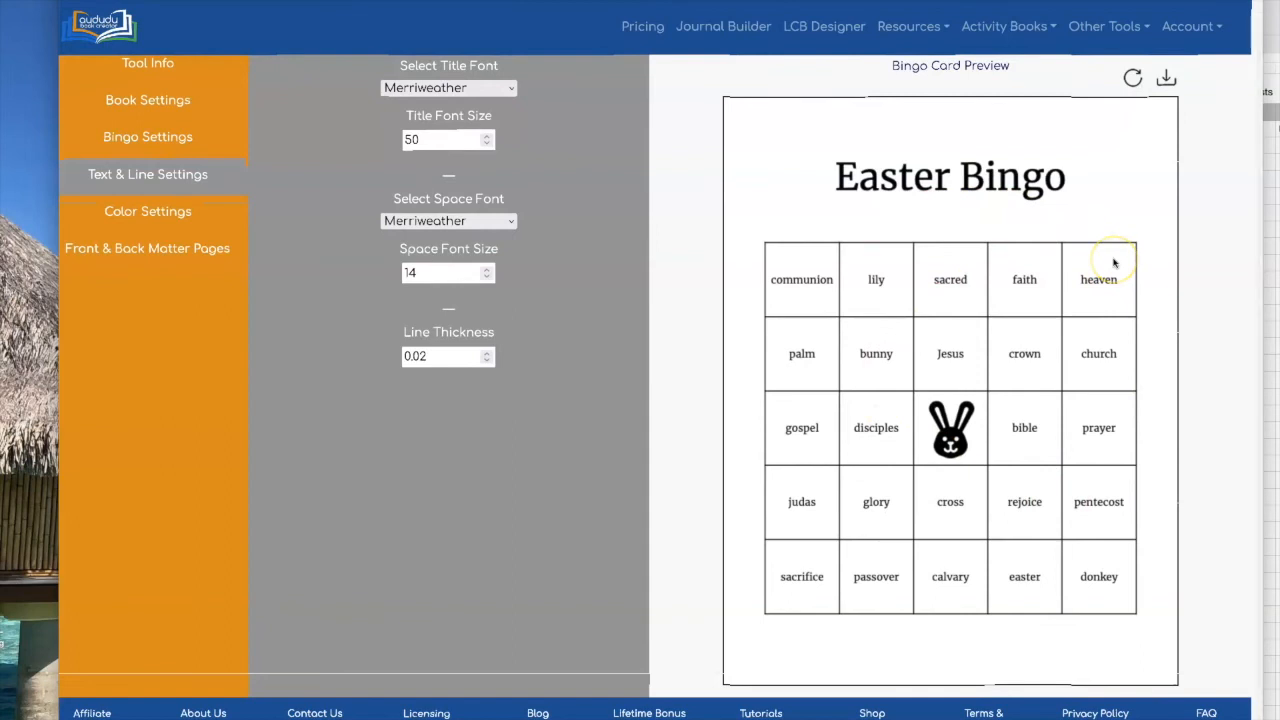
Download the Easter Bingo cards as a PDF and look through its pages
{"action": "left_click", "coordinate": [1166, 80]}
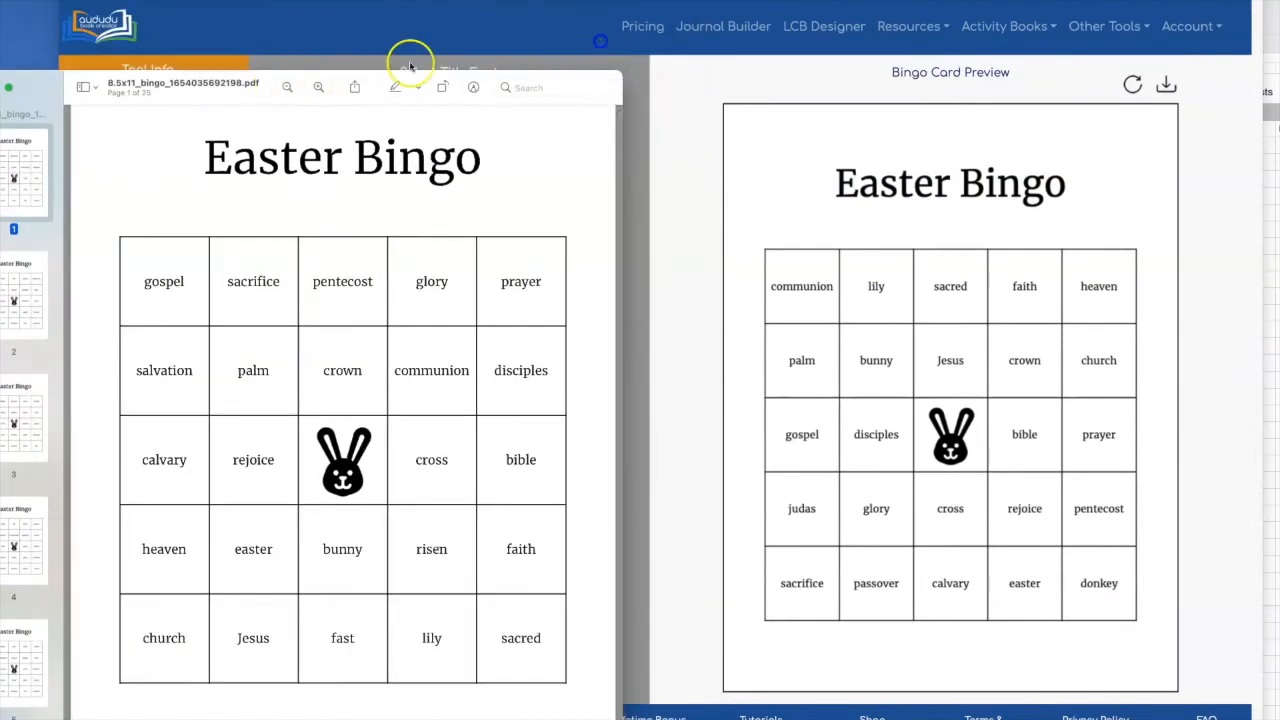
{"action": "scroll", "coordinate": [540, 205], "scroll_direction": "down", "scroll_amount": 10}
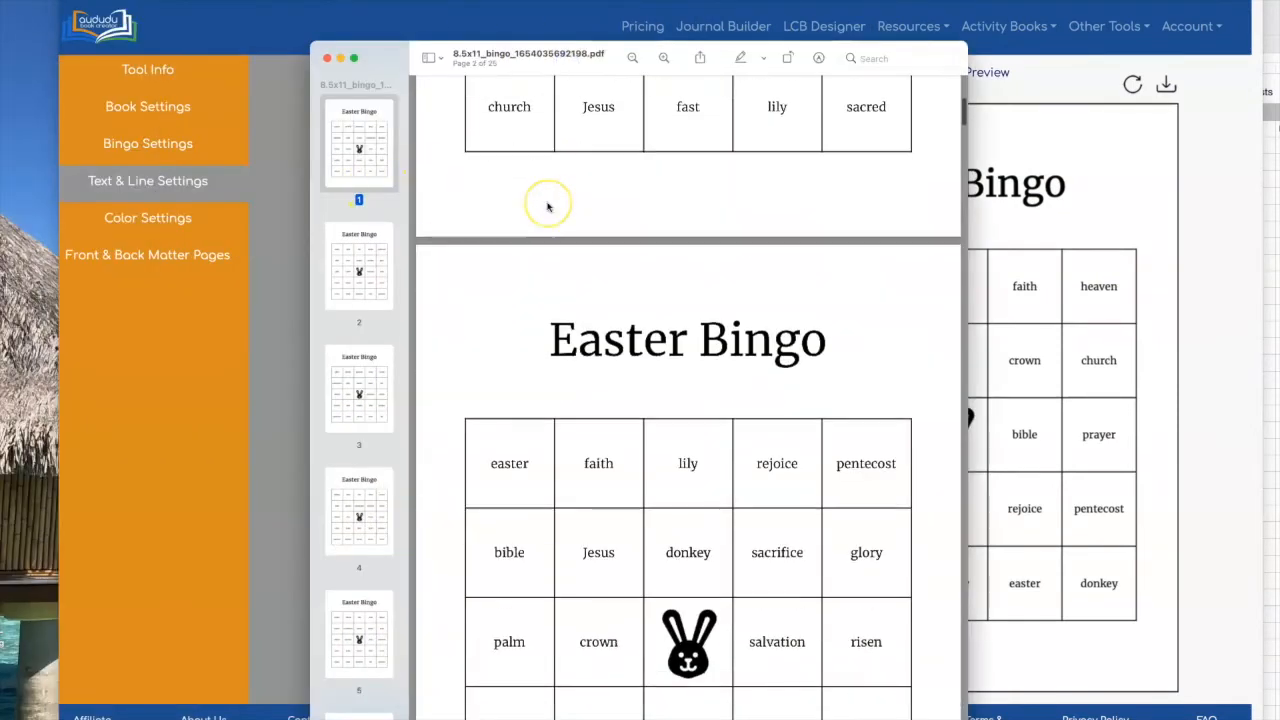
{"action": "scroll", "coordinate": [548, 206], "scroll_direction": "down", "scroll_amount": 15}
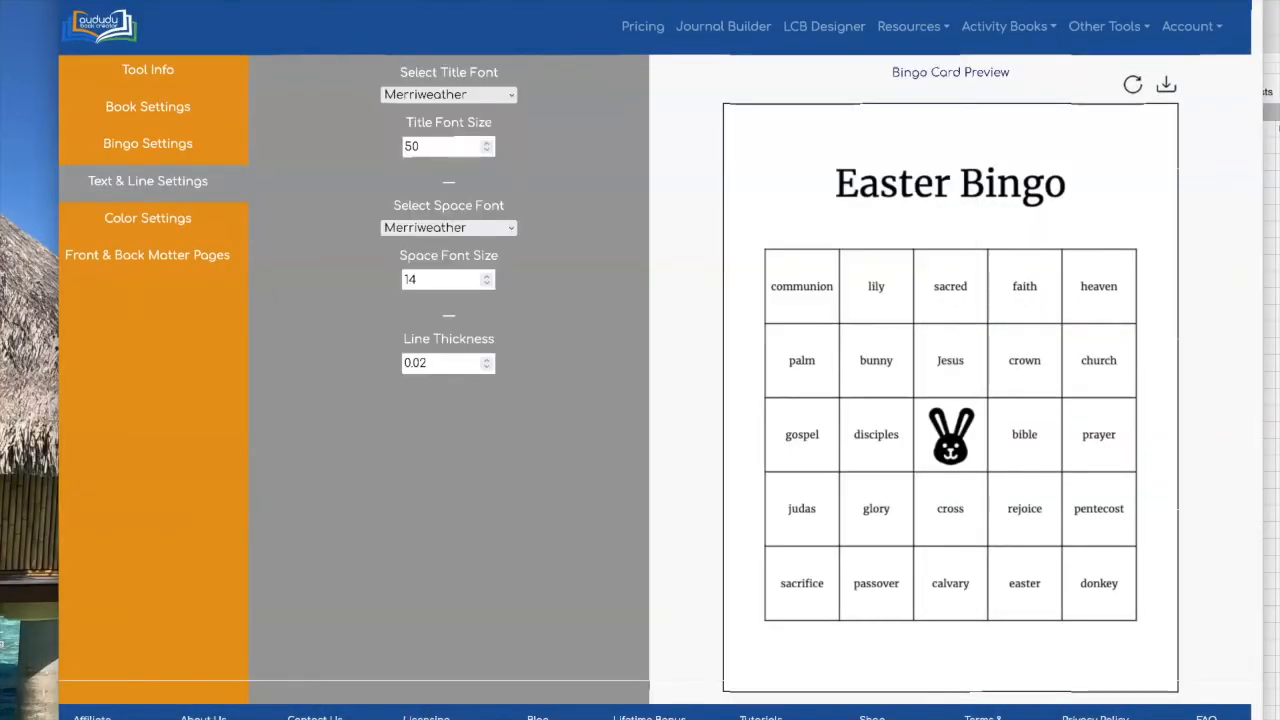
Upload logo round.png as the free space image and refresh the bingo card preview
{"action": "left_click", "coordinate": [145, 221]}
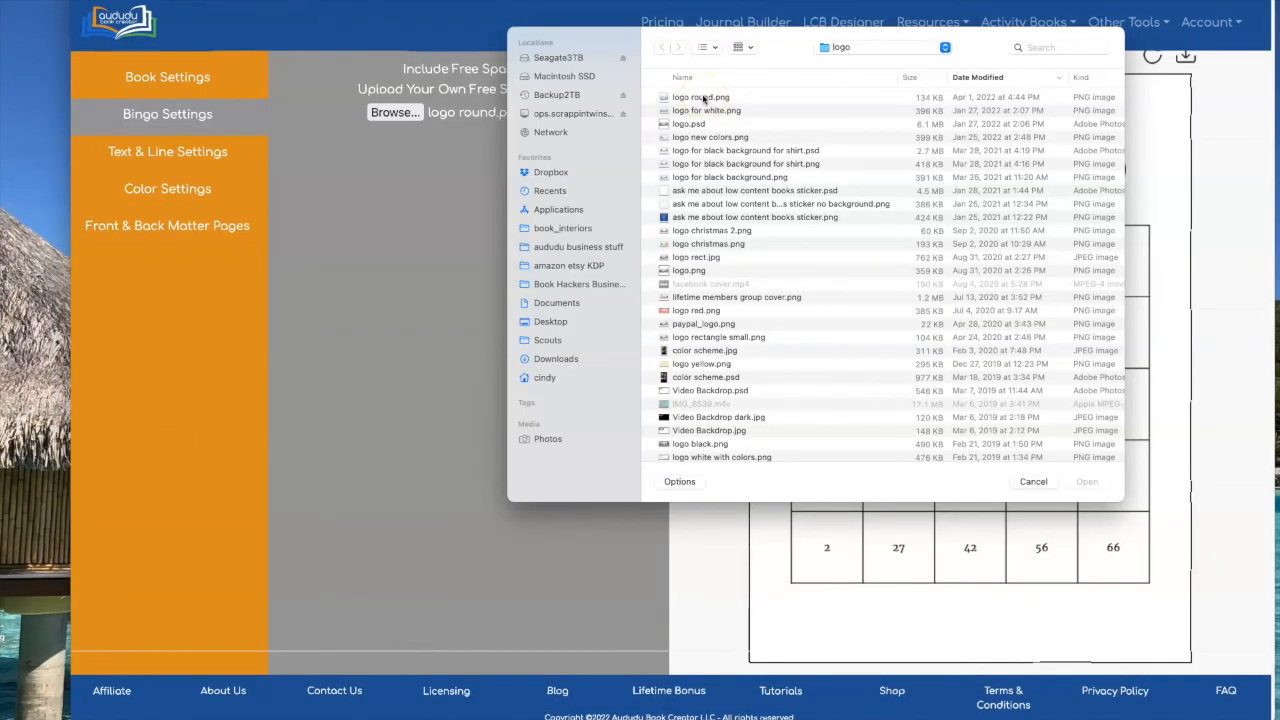
{"action": "left_click", "coordinate": [704, 98]}
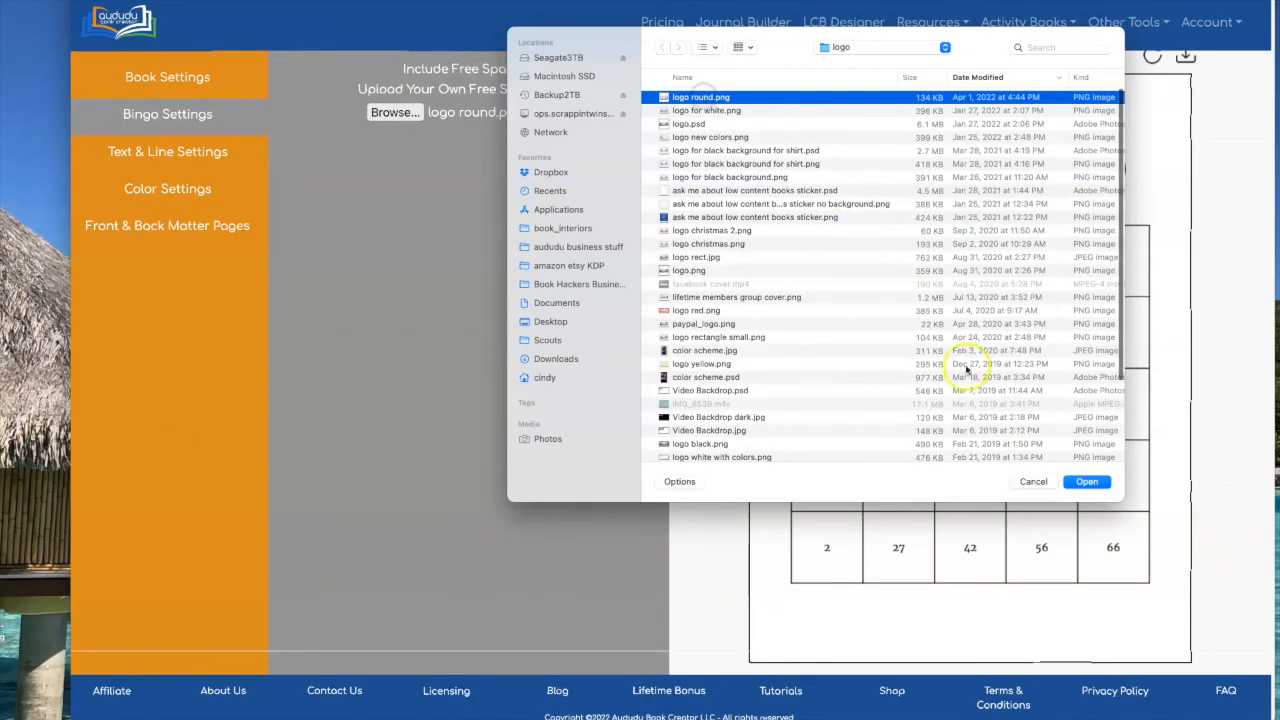
{"action": "left_click", "coordinate": [1087, 481]}
{"action": "left_click", "coordinate": [1153, 56]}
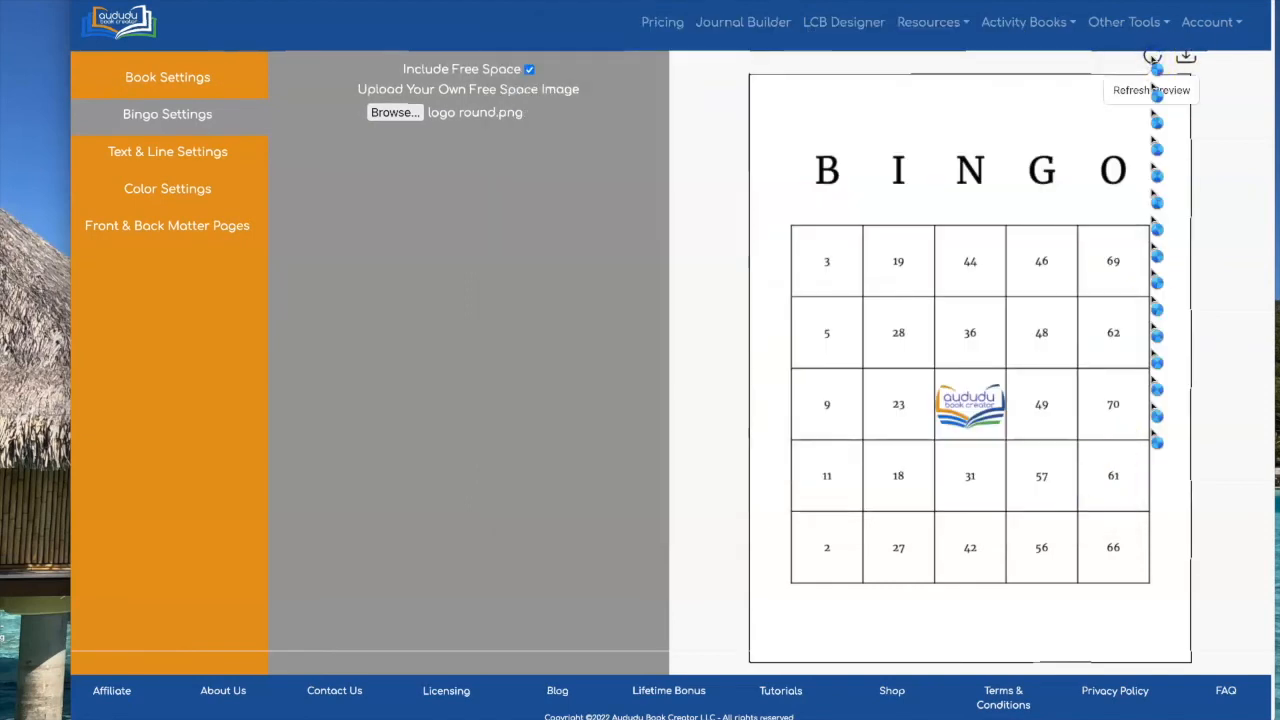
Set the book size to 8.25" X 8.25" in the book settings
{"action": "left_click", "coordinate": [190, 78]}
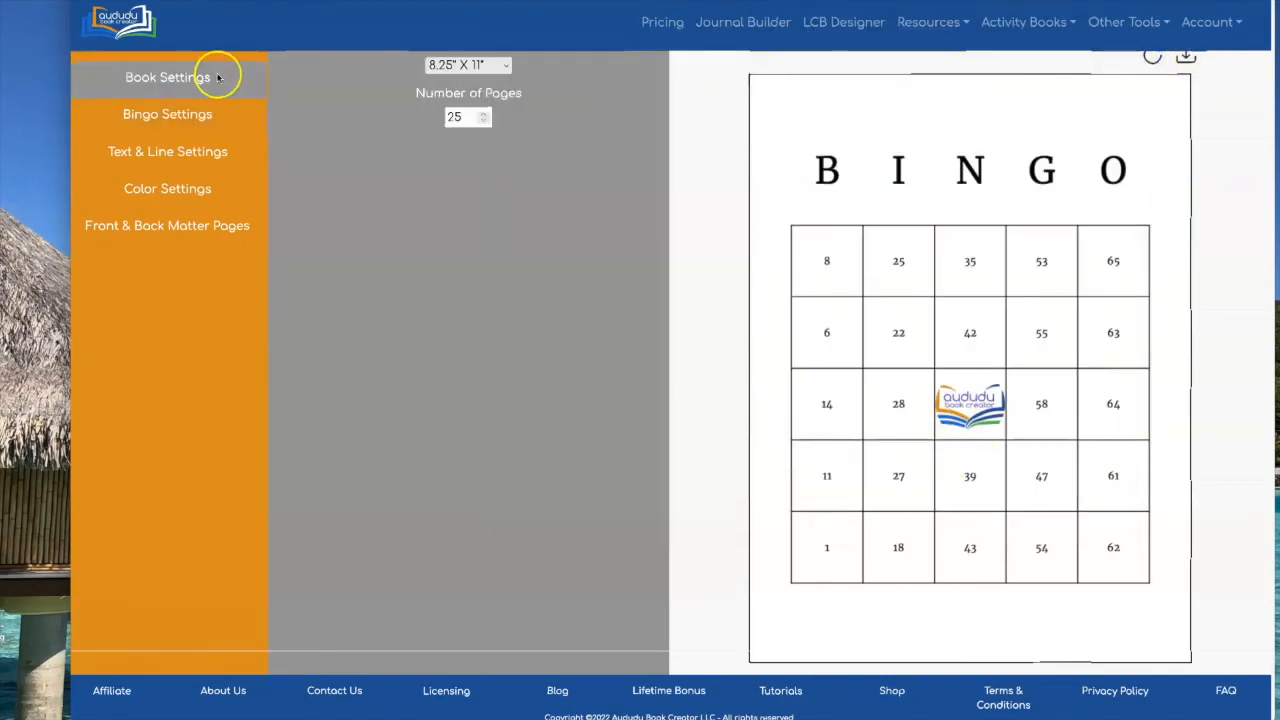
{"action": "left_click", "coordinate": [452, 64]}
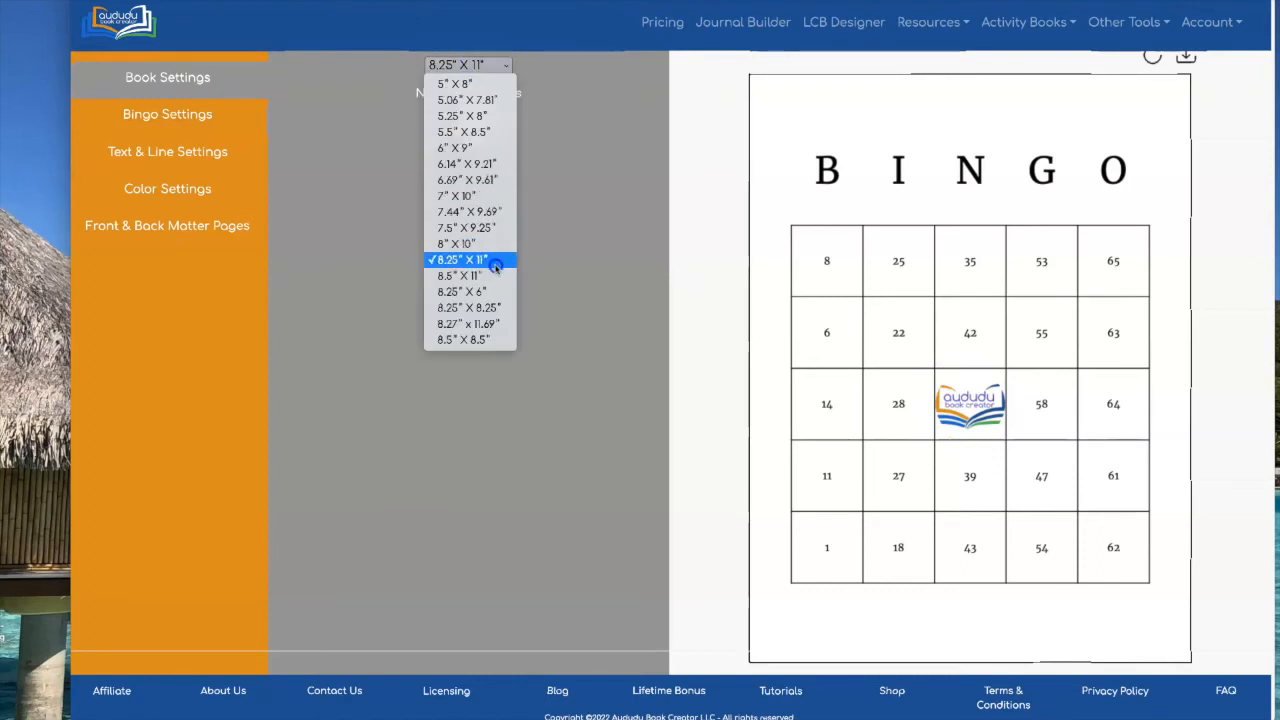
{"action": "left_click", "coordinate": [496, 308]}
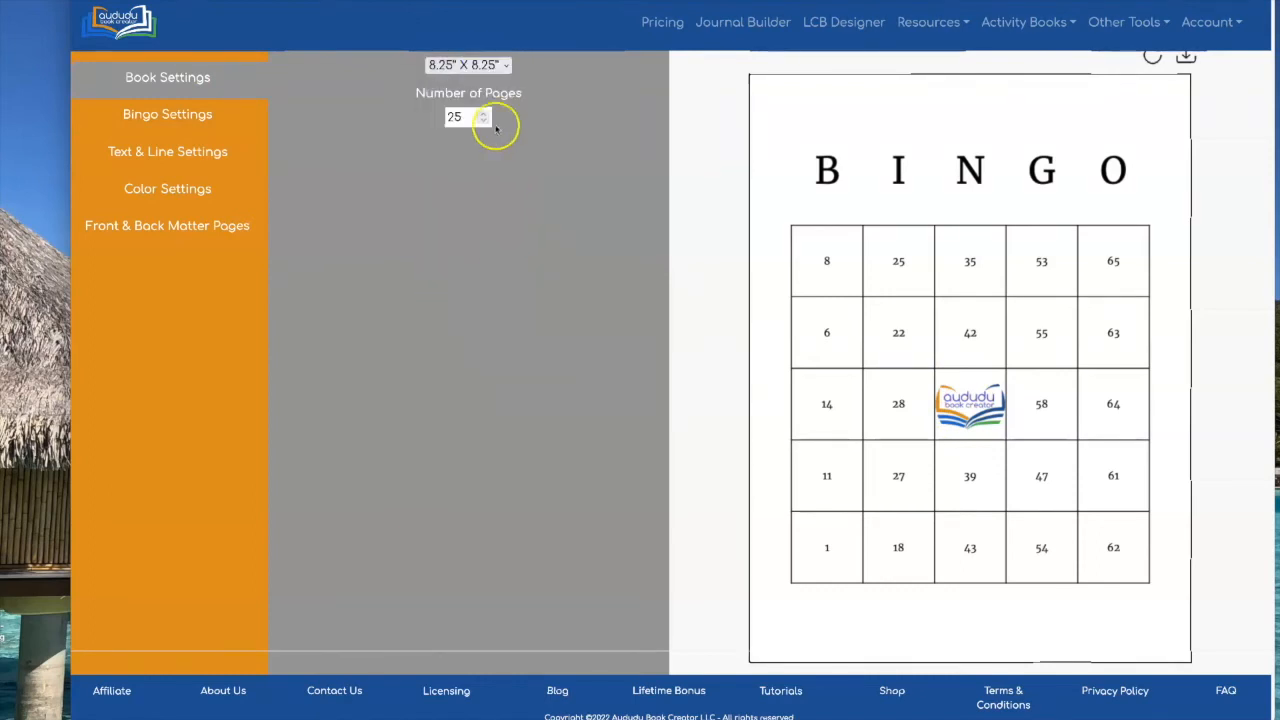
{"action": "left_click", "coordinate": [441, 116]}
{"action": "left_click", "coordinate": [431, 143]}
With Classic Bingo off, replace the space values with the book-type list starting with Art Journal and title the cards "Low Content Book Bingo"
{"action": "left_click", "coordinate": [215, 114]}
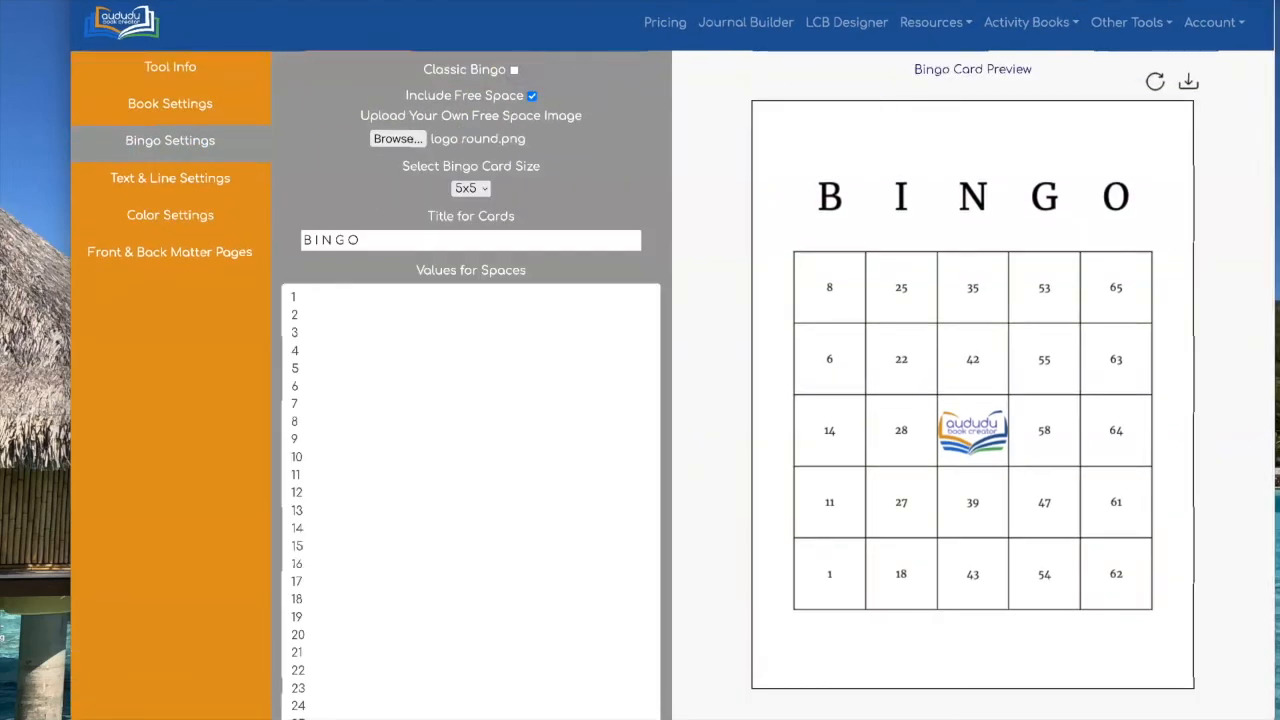
{"action": "left_click", "coordinate": [323, 340]}
{"action": "key", "text": "super+a"}
{"action": "key", "text": "super+v"}
{"action": "left_click_drag", "start_coordinate": [372, 233], "coordinate": [278, 229]}
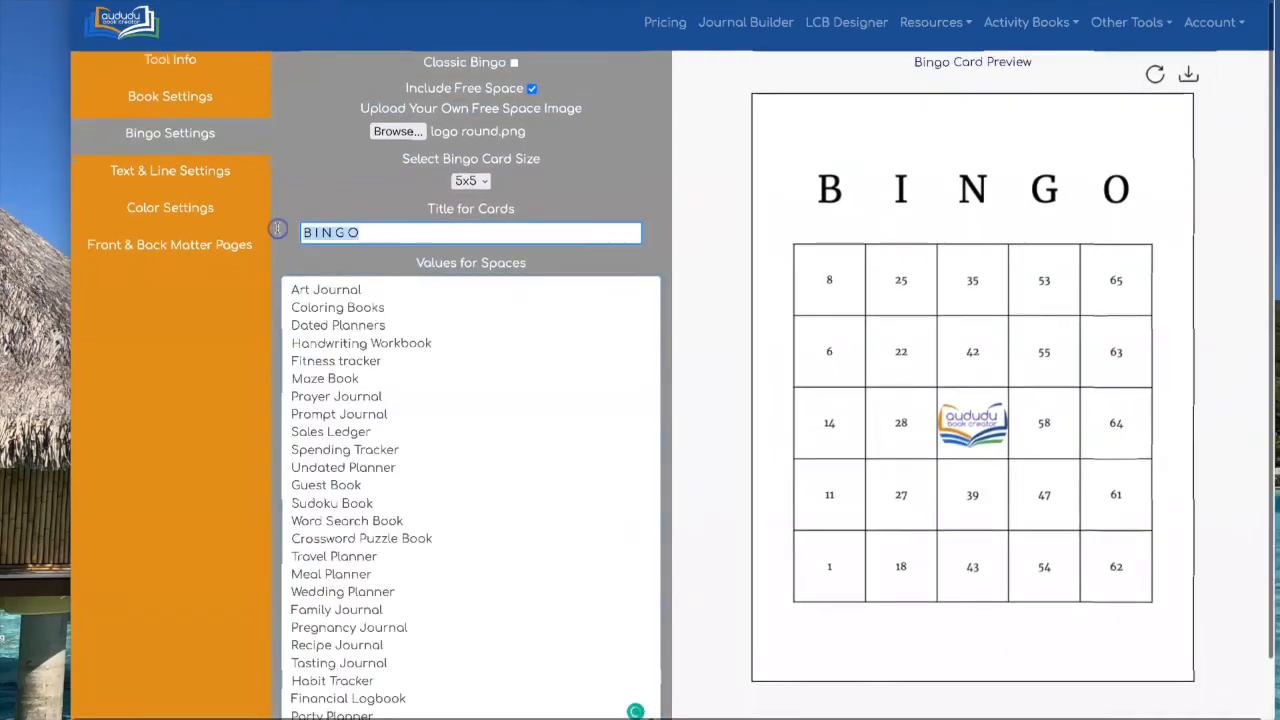
{"action": "type", "text": "L"}
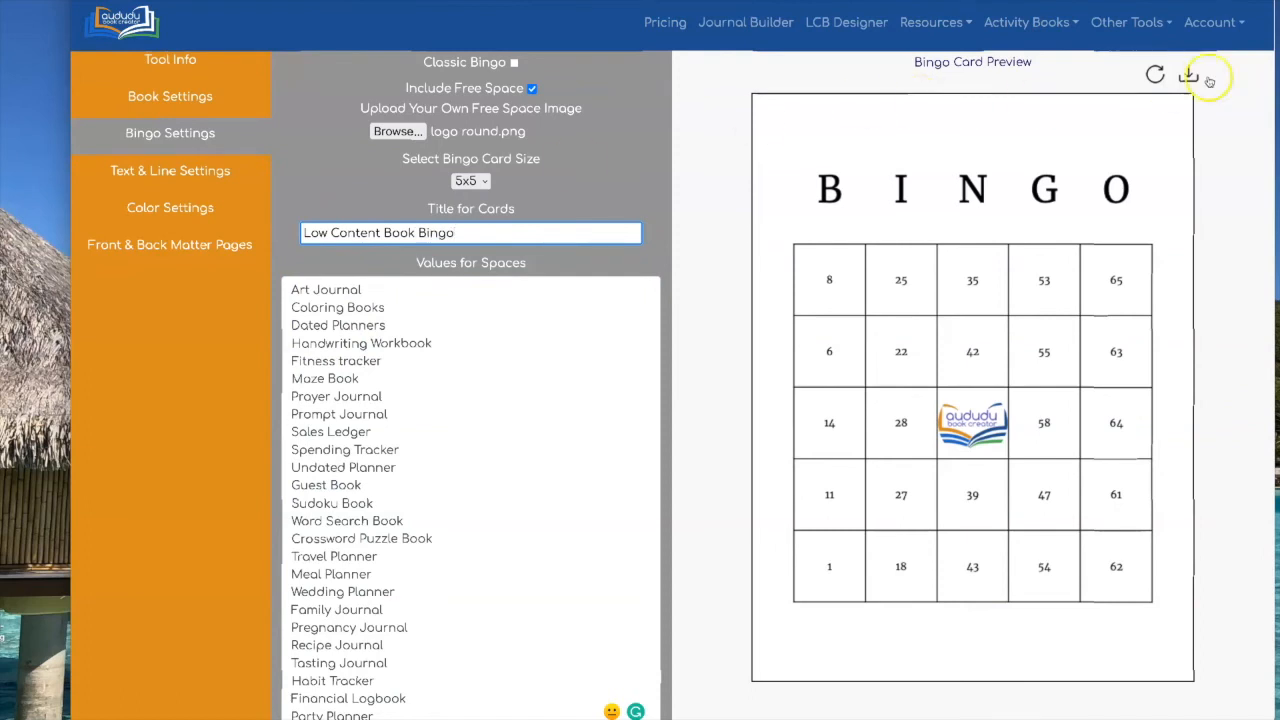
Refresh the bingo card preview with the new title and word list, and open the text and line settings
{"action": "left_click", "coordinate": [1155, 73]}
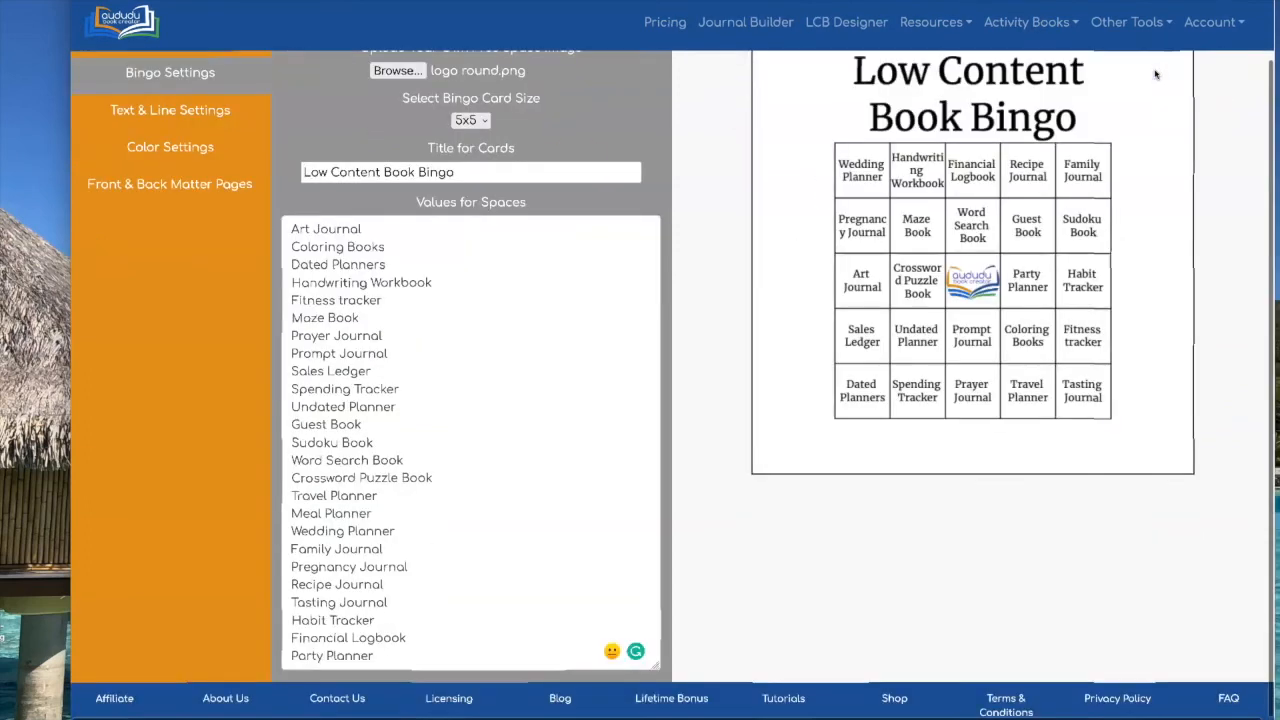
{"action": "scroll", "coordinate": [1143, 243], "scroll_direction": "up", "scroll_amount": 1}
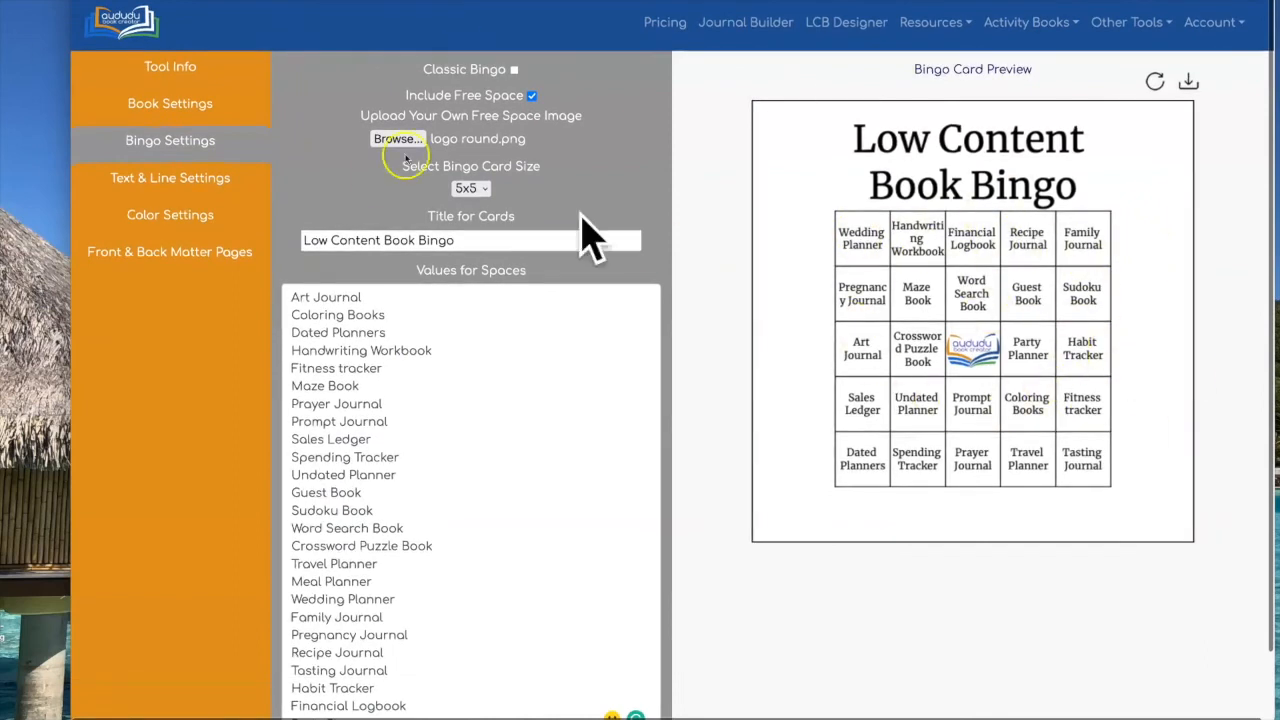
{"action": "left_click", "coordinate": [166, 177]}
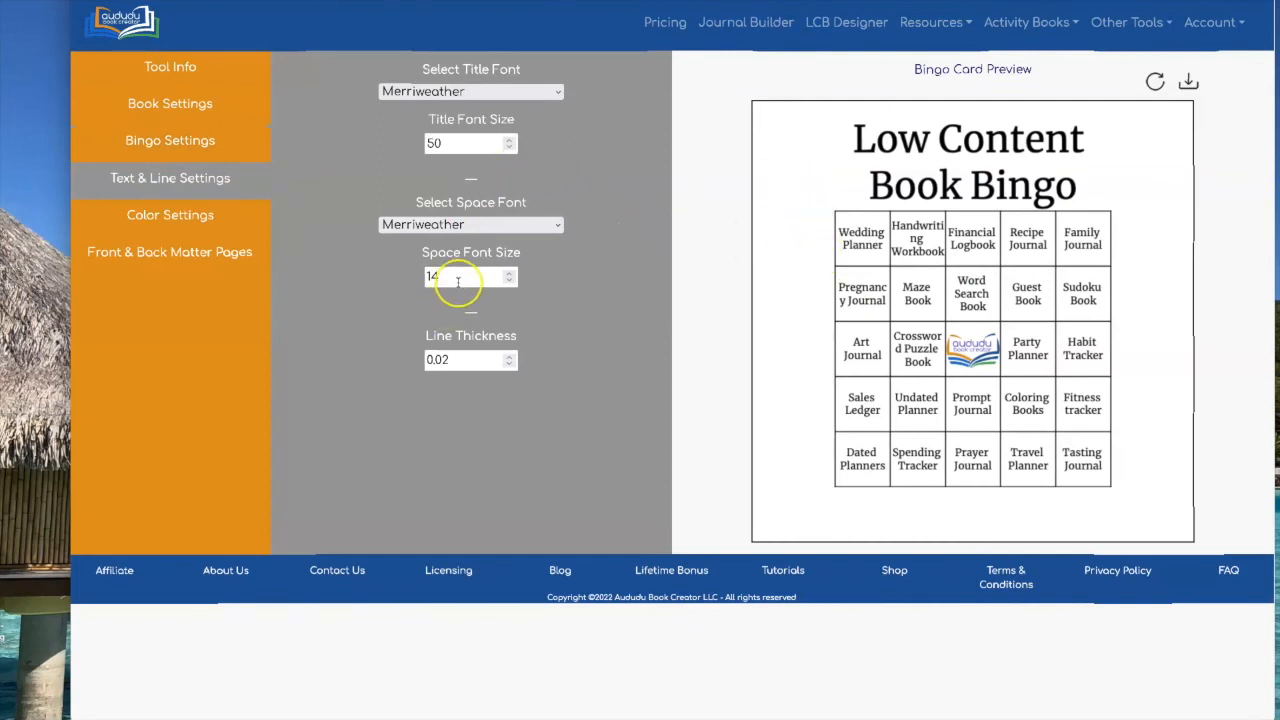
Set the space font size to 12 and refresh the bingo card preview
{"action": "left_click", "coordinate": [427, 276]}
{"action": "type", "text": "12"}
{"action": "left_click", "coordinate": [714, 219]}
{"action": "left_click", "coordinate": [1150, 83]}
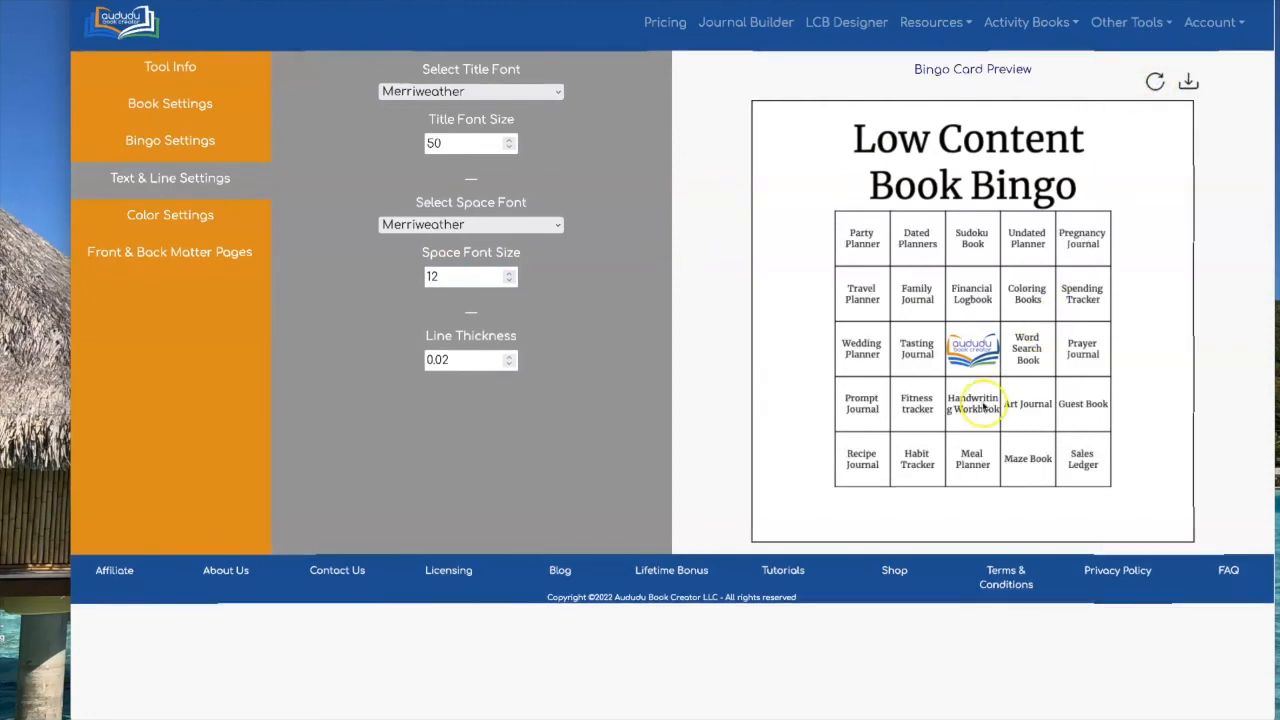
Reduce the space font size to 11 and refresh the preview again
{"action": "left_click_drag", "start_coordinate": [458, 271], "coordinate": [415, 274]}
{"action": "type", "text": "11"}
{"action": "left_click", "coordinate": [1156, 80]}
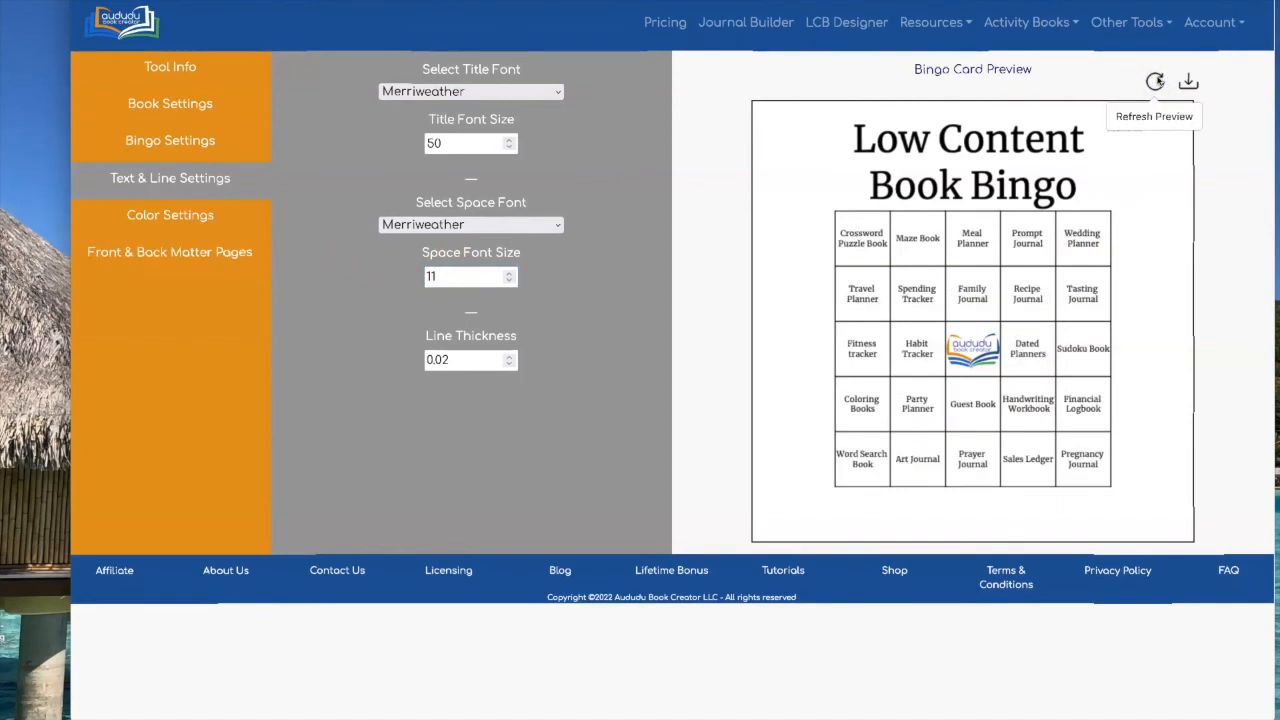
Set the cards' background color to 1D68CA in the color settings and refresh the preview
{"action": "left_click", "coordinate": [166, 214]}
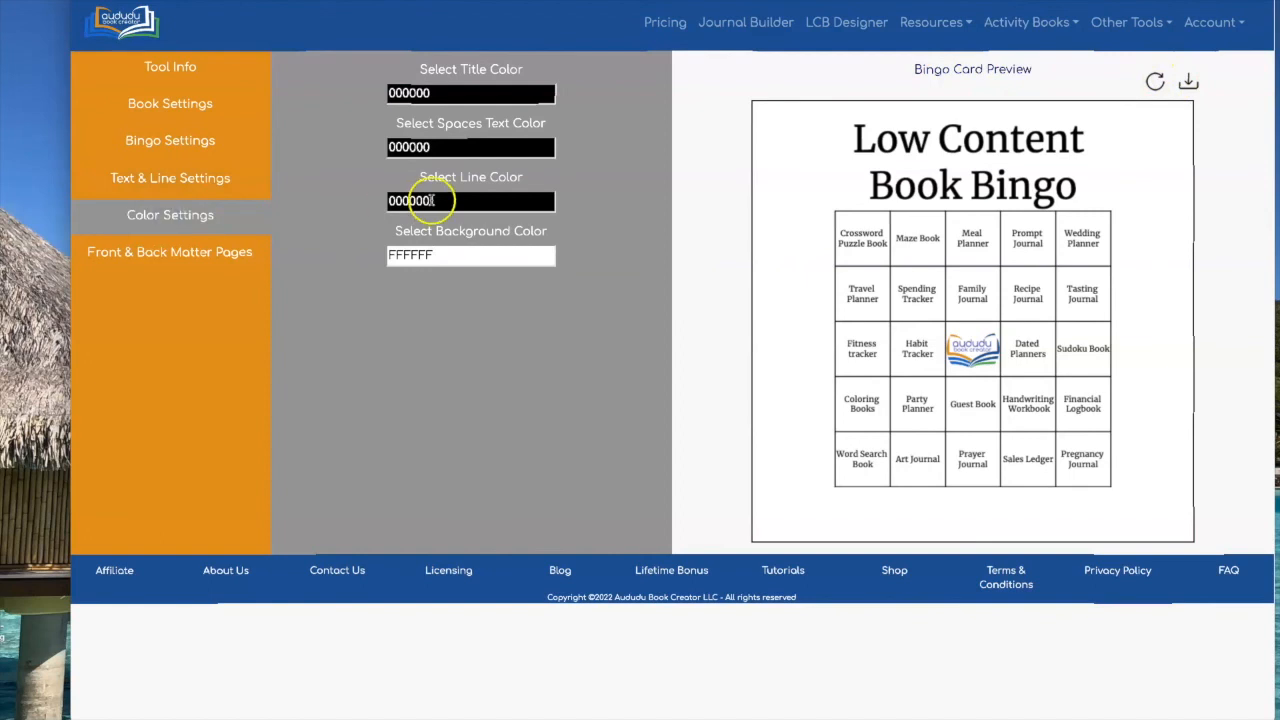
{"action": "left_click", "coordinate": [440, 257]}
{"action": "type", "text": "#1d68ca"}
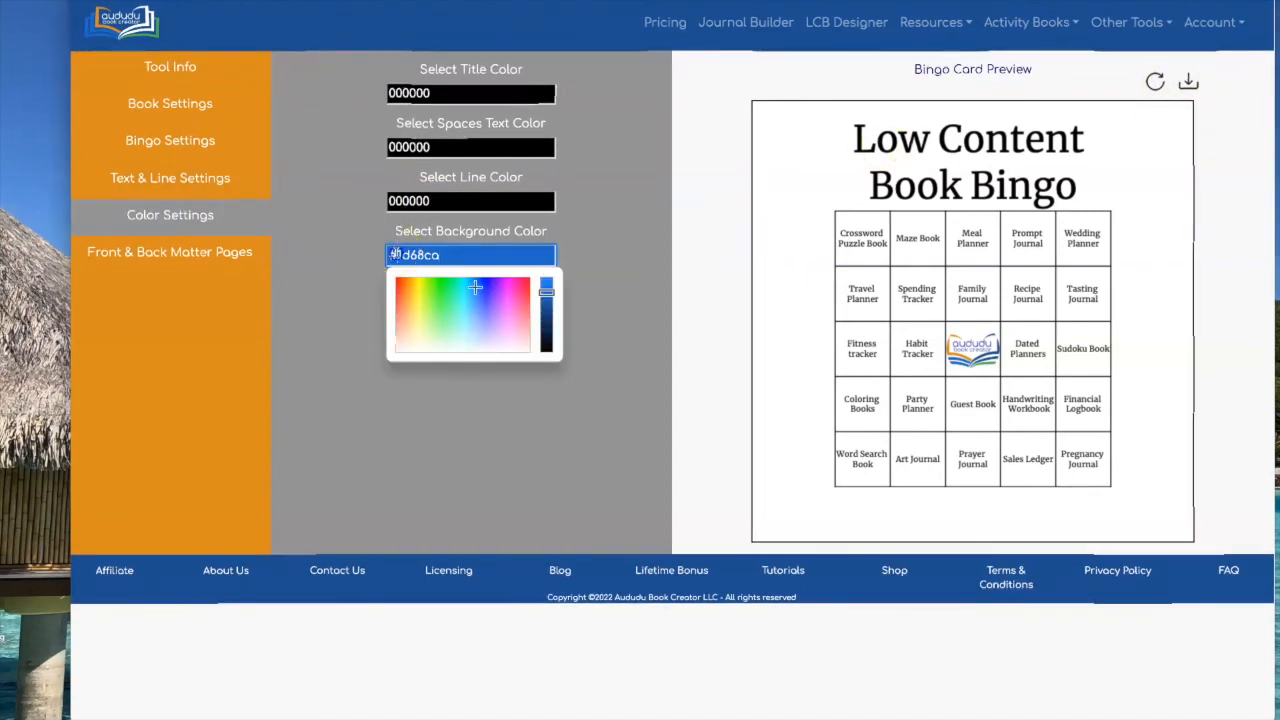
{"action": "left_click", "coordinate": [612, 203]}
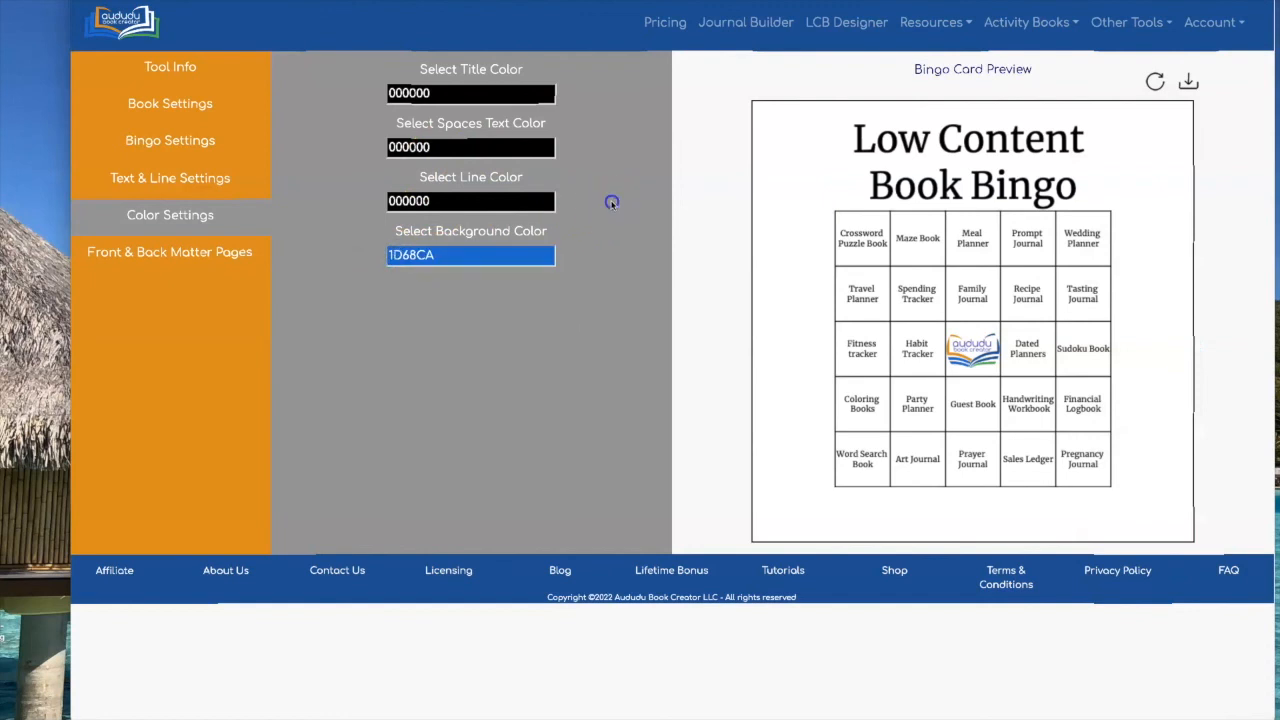
{"action": "left_click", "coordinate": [1155, 81]}
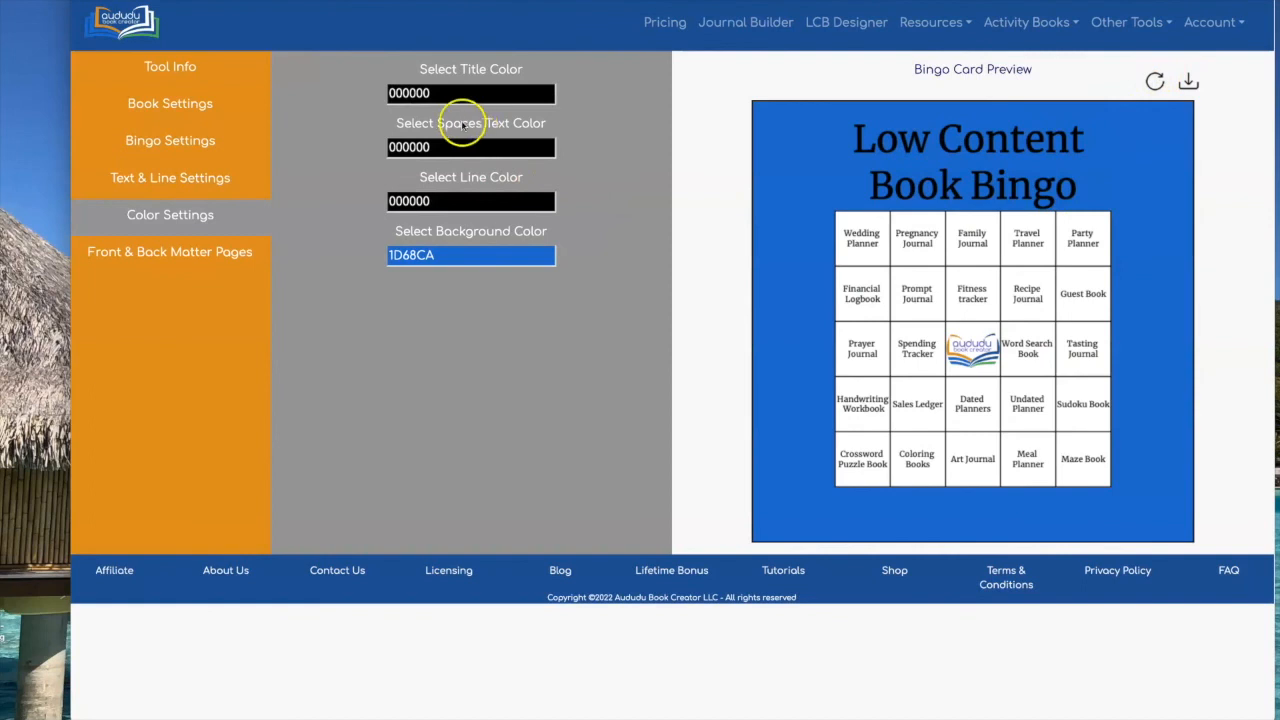
Set the title color to white (FFFFFF) and refresh the bingo card preview
{"action": "left_click", "coordinate": [428, 92]}
{"action": "left_click_drag", "start_coordinate": [351, 91], "coordinate": [350, 91]}
{"action": "type", "text": "ff"}
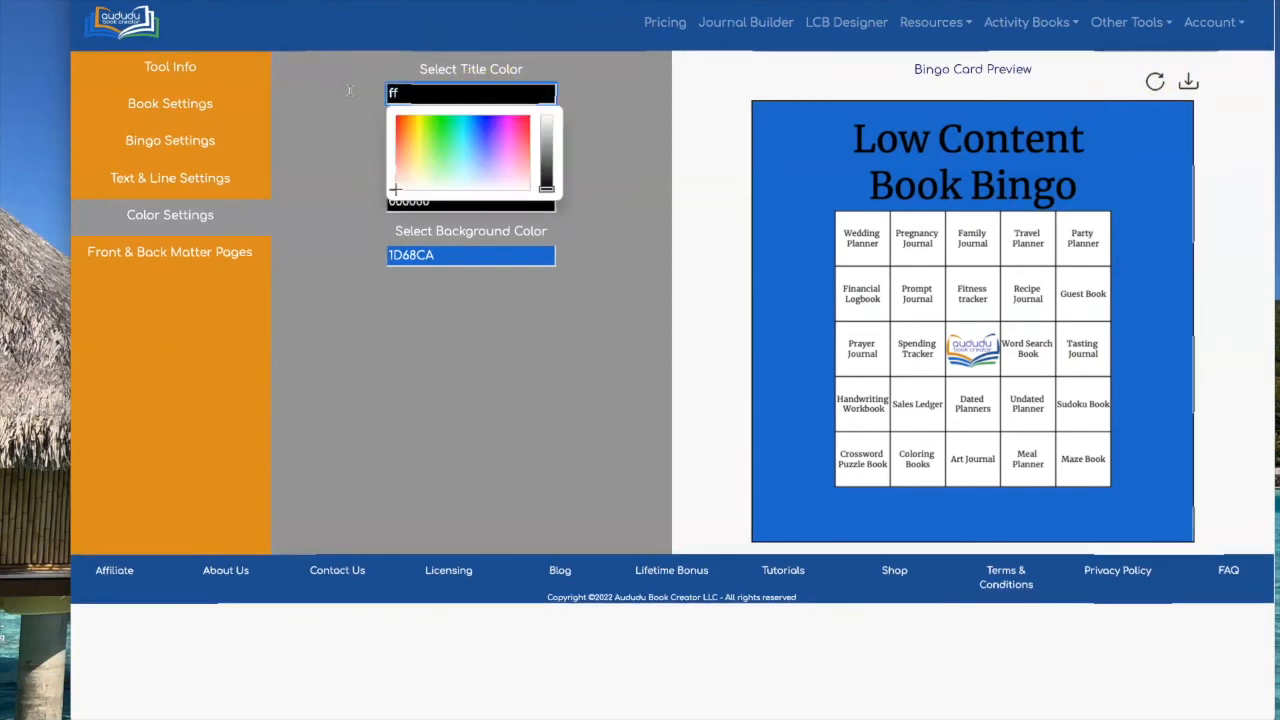
{"action": "type", "text": "ffff"}
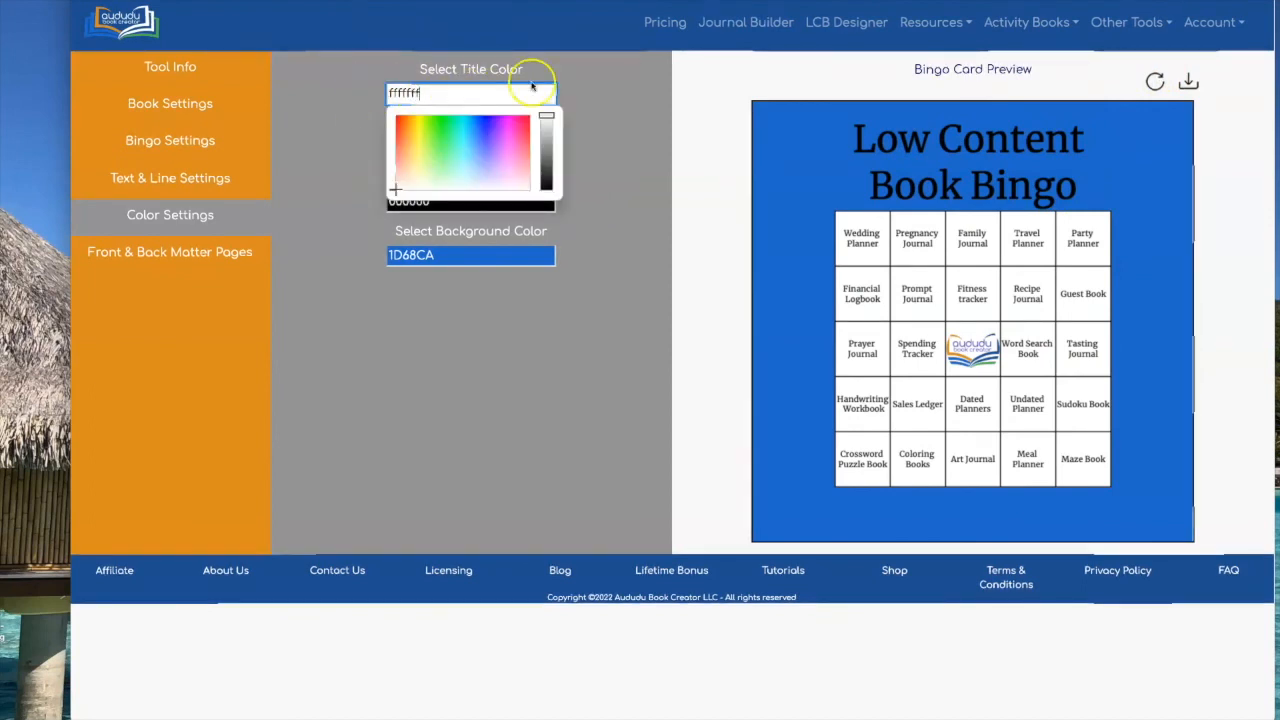
{"action": "left_click", "coordinate": [614, 80]}
{"action": "left_click", "coordinate": [1155, 82]}
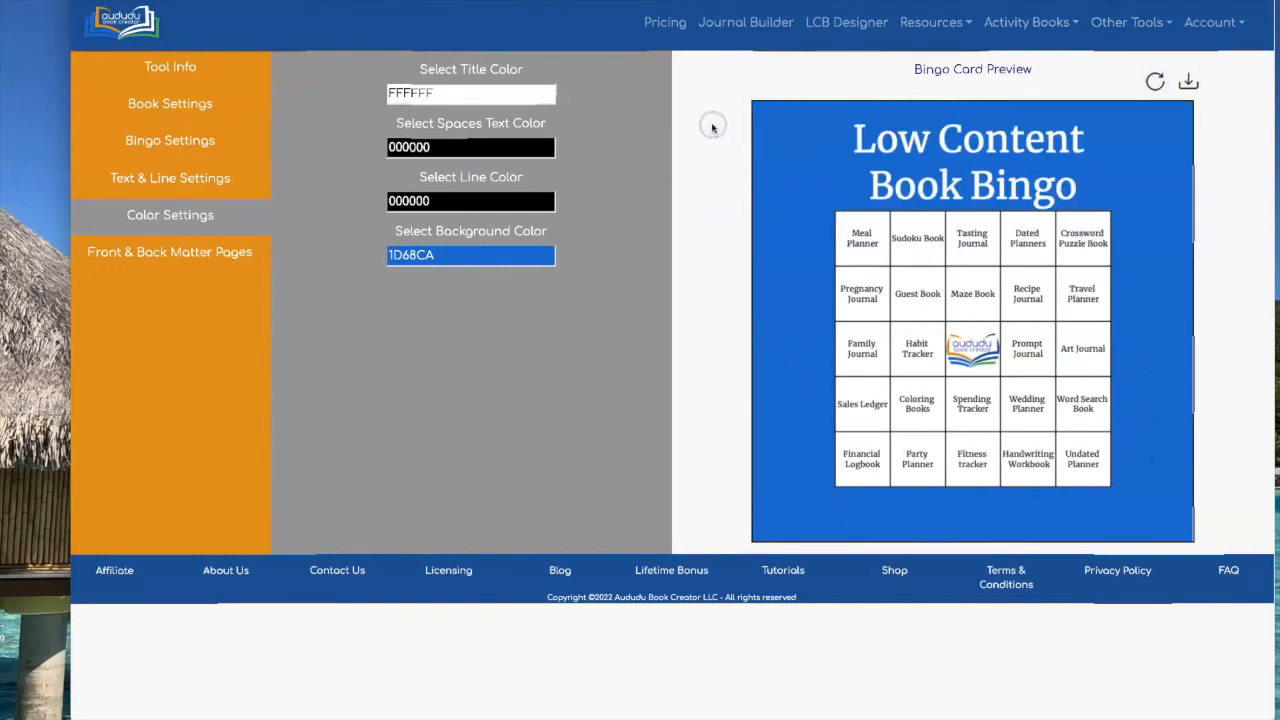
Download the Low Content Book Bingo cards as a PDF
{"action": "left_click", "coordinate": [1188, 84]}
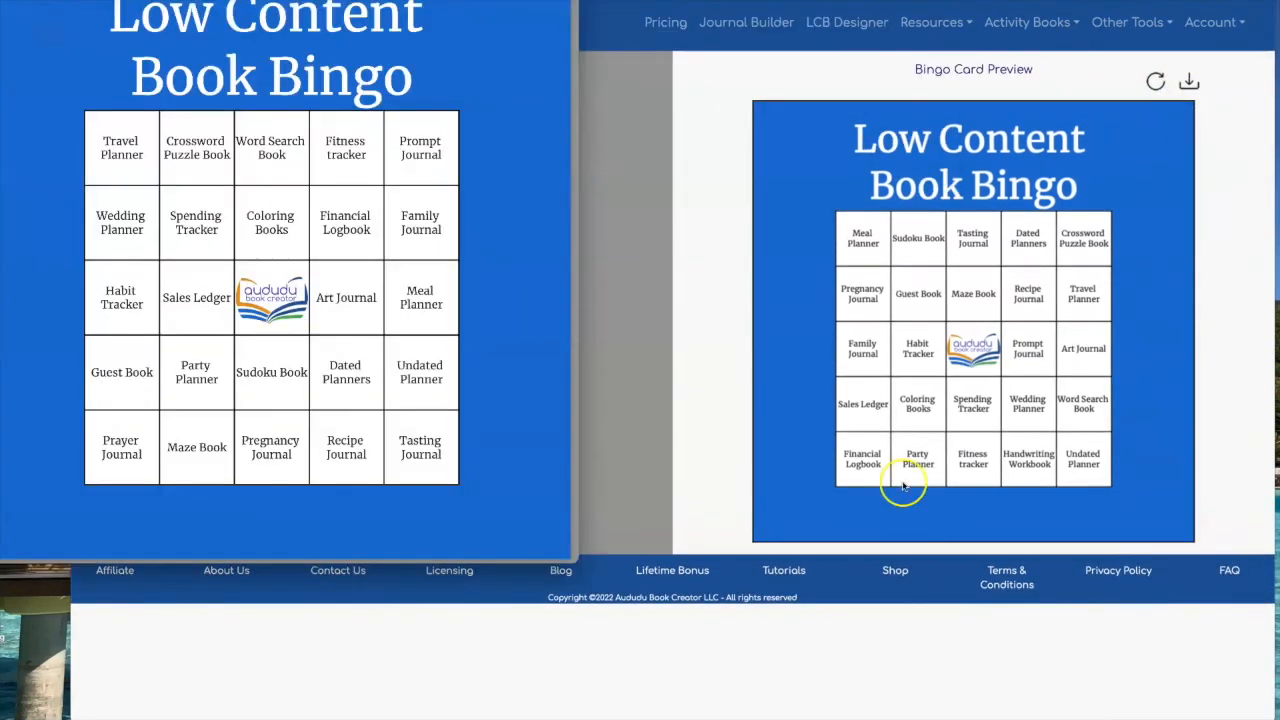